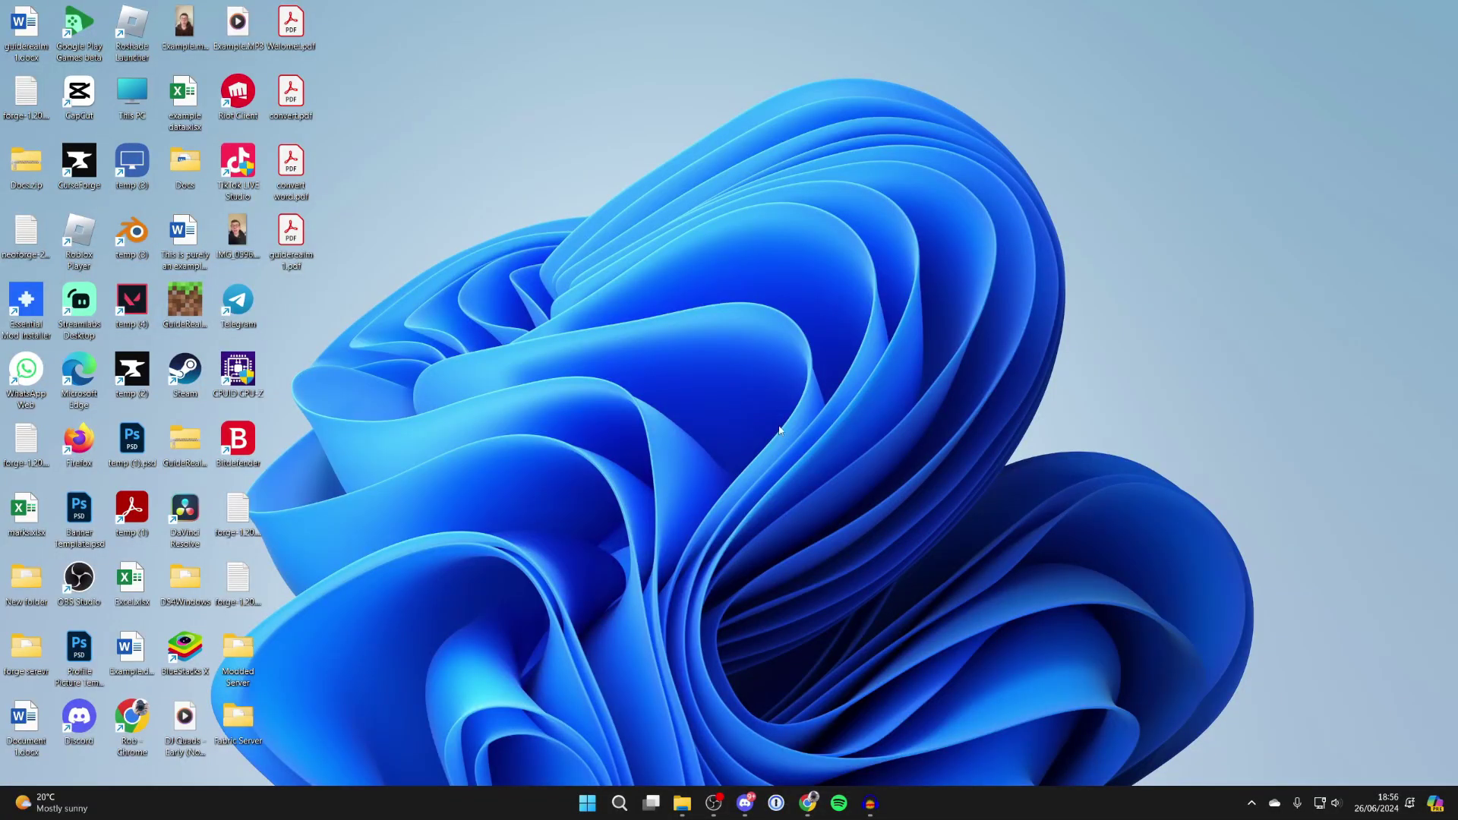
# In Chrome, search Google for "bliss shaders minecraft" and open the CurseForge Bliss Shaders page.
pyautogui.click(807, 803)
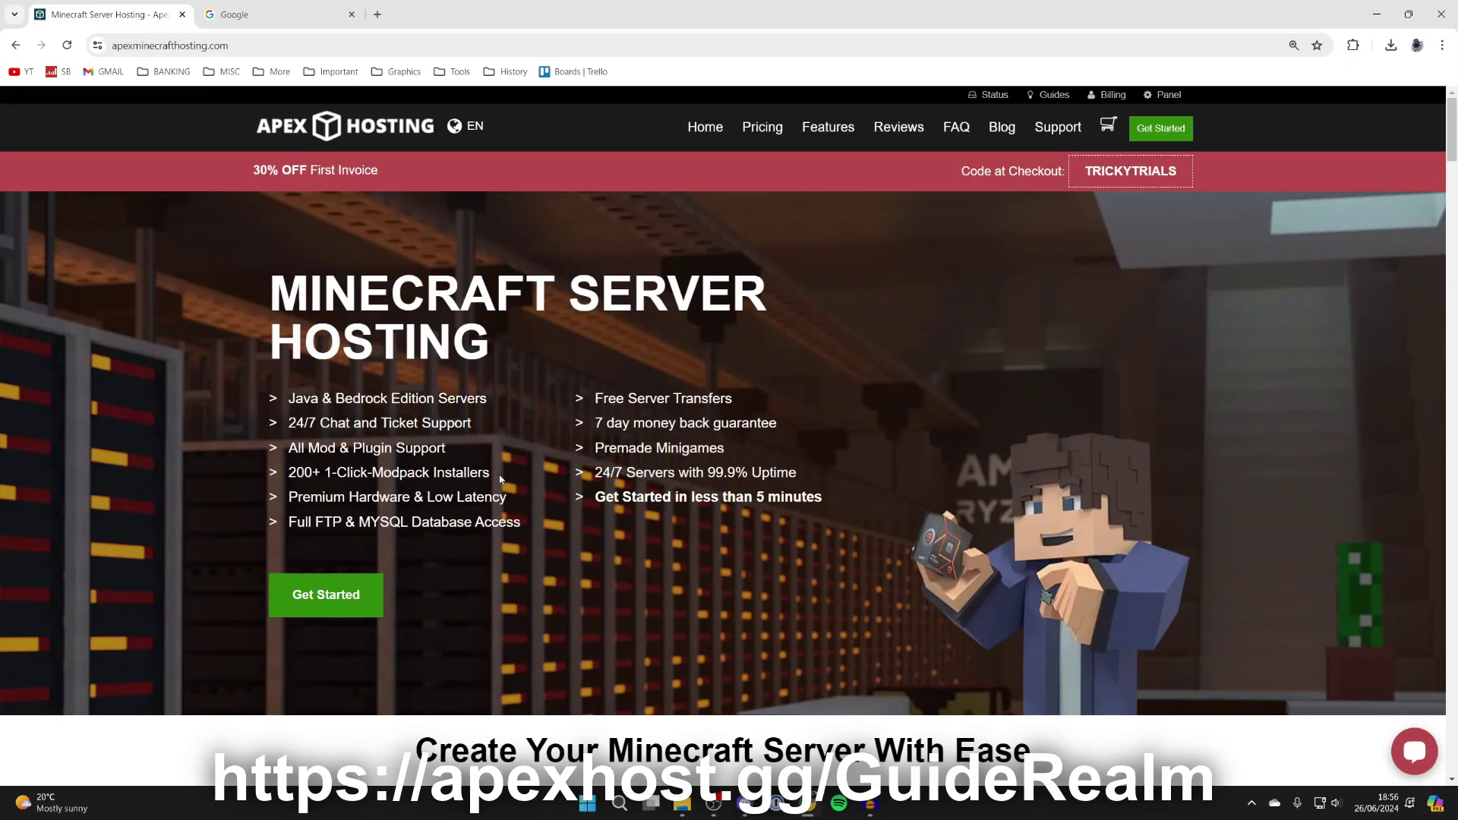
pyautogui.scroll(-7, 500, 480)
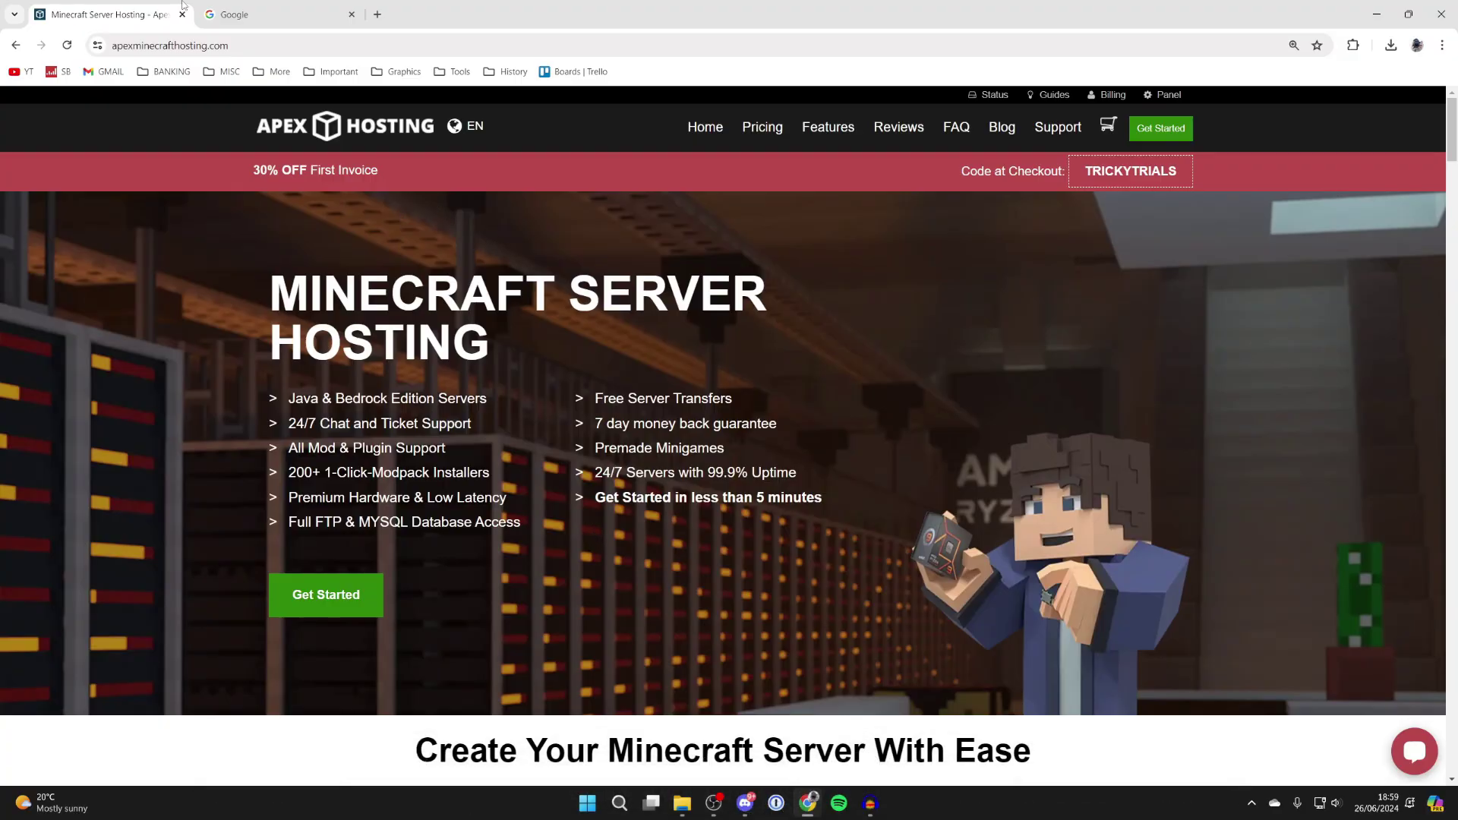
pyautogui.click(272, 13)
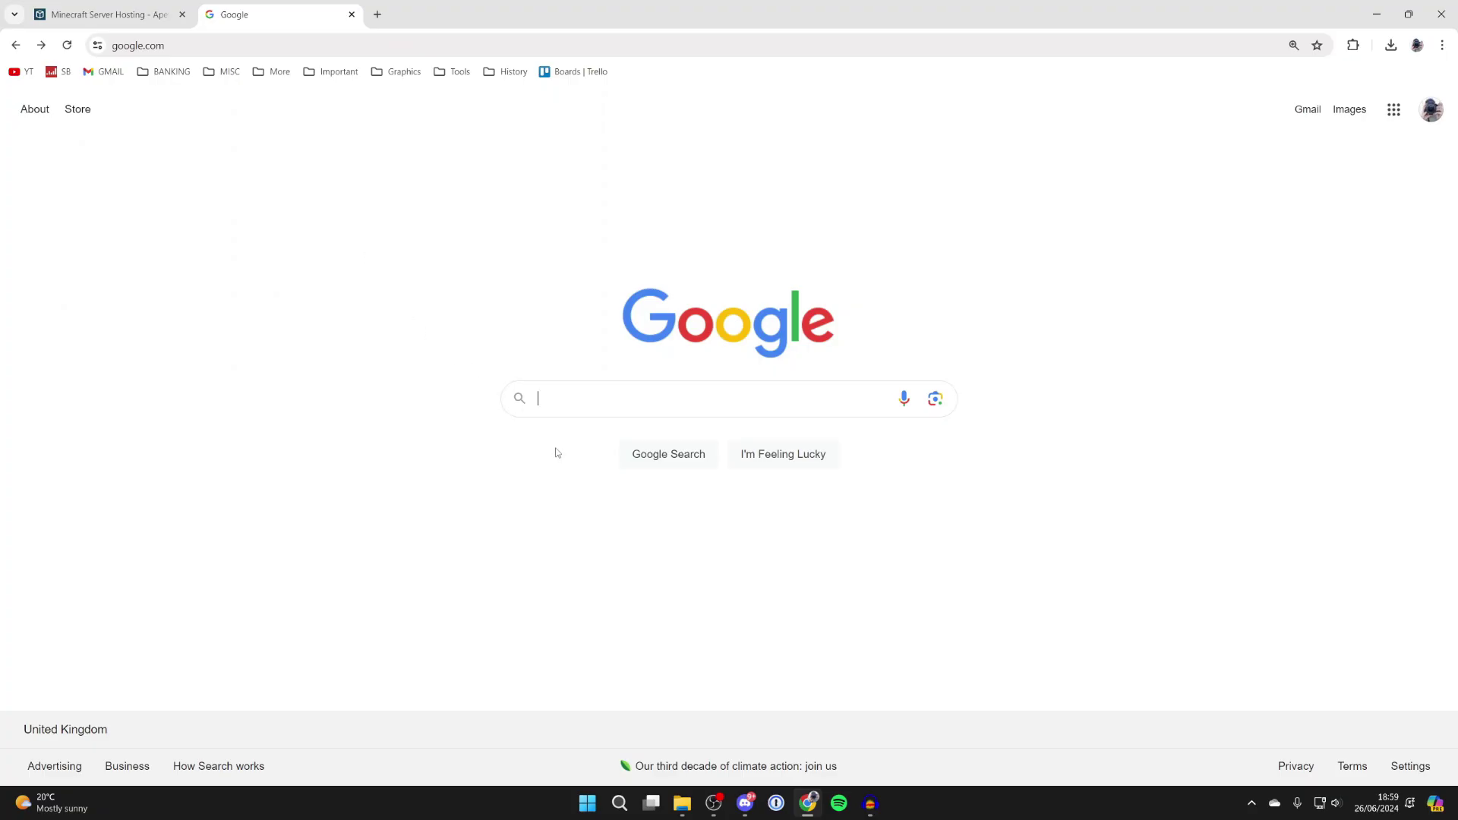
pyautogui.write('bliss shader')
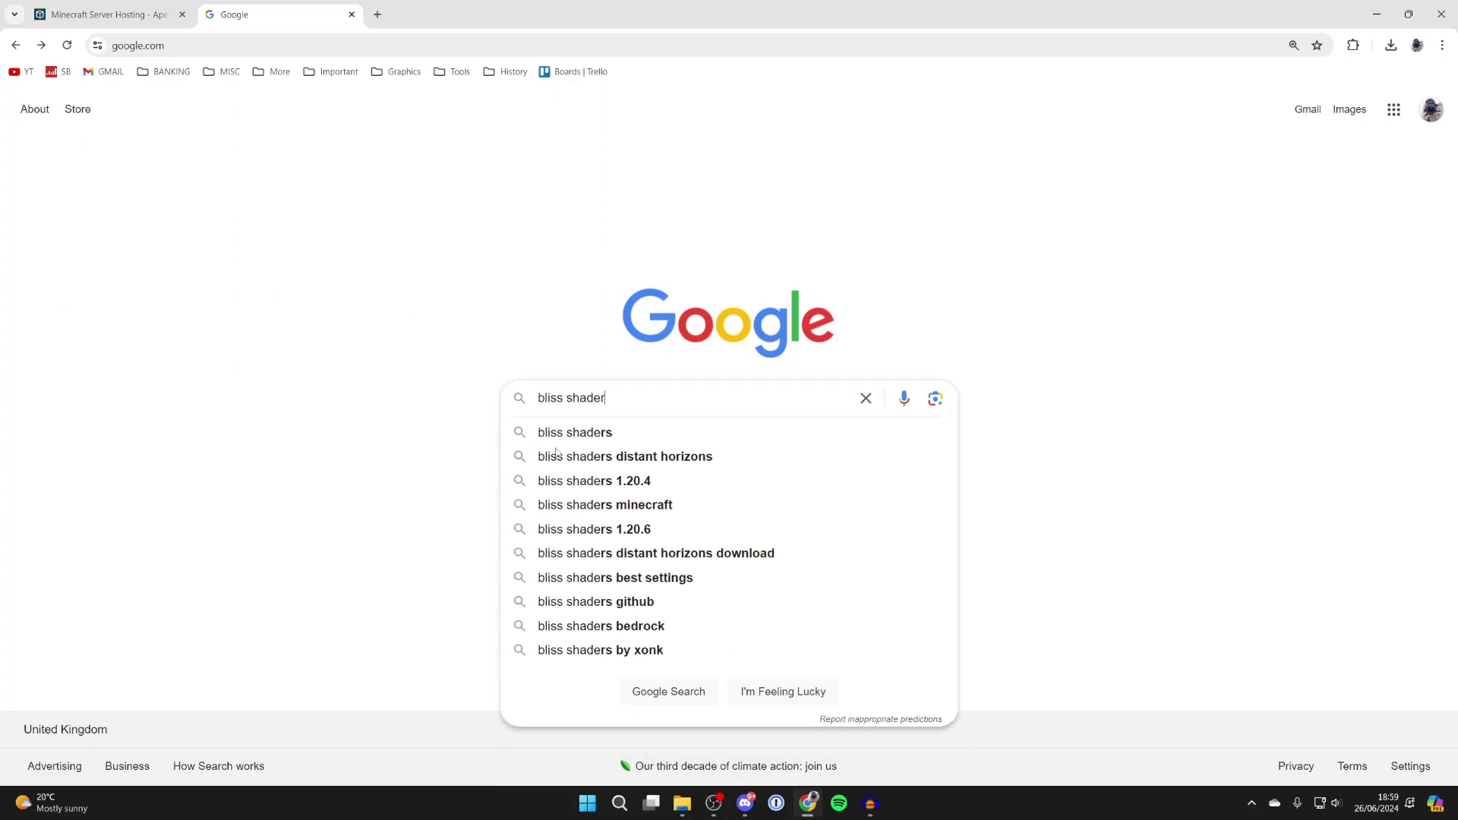
pyautogui.write('s minecraft')
pyautogui.press('Return')
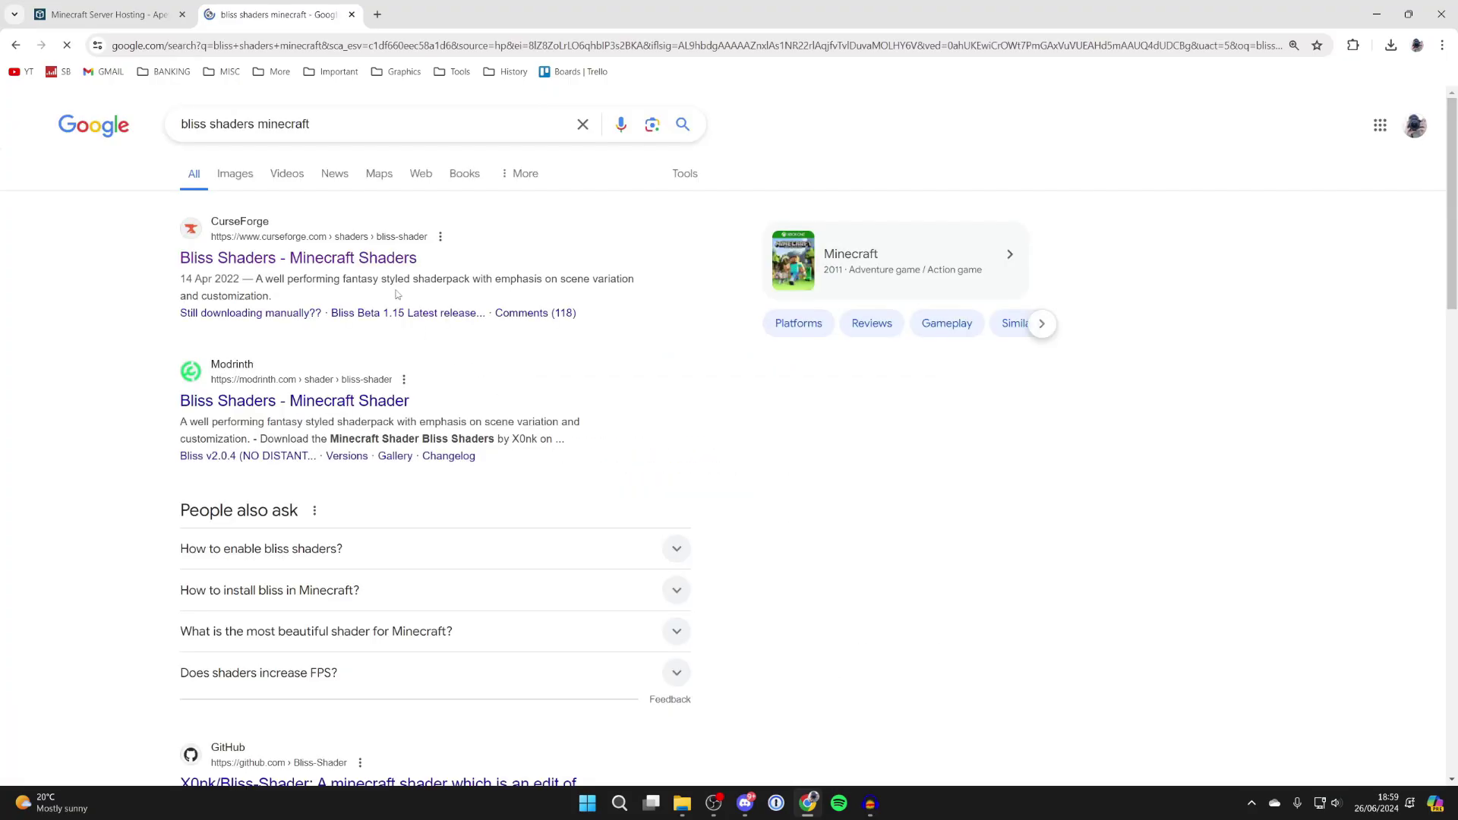
pyautogui.click(325, 258)
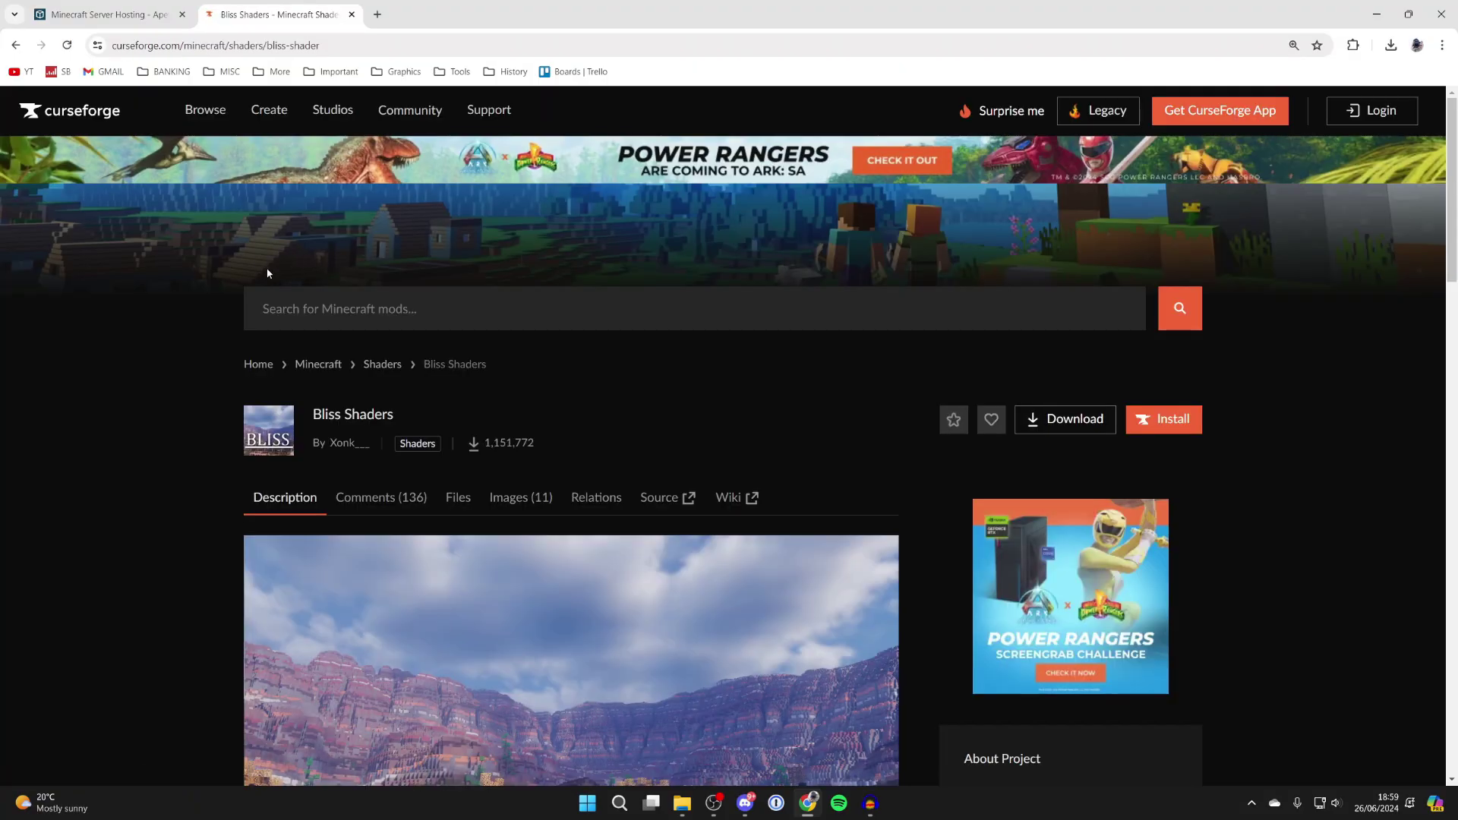
# Read the shader's description and download the Bliss v2.0.4 file from the project's file list.
pyautogui.scroll(-8, 267, 274)
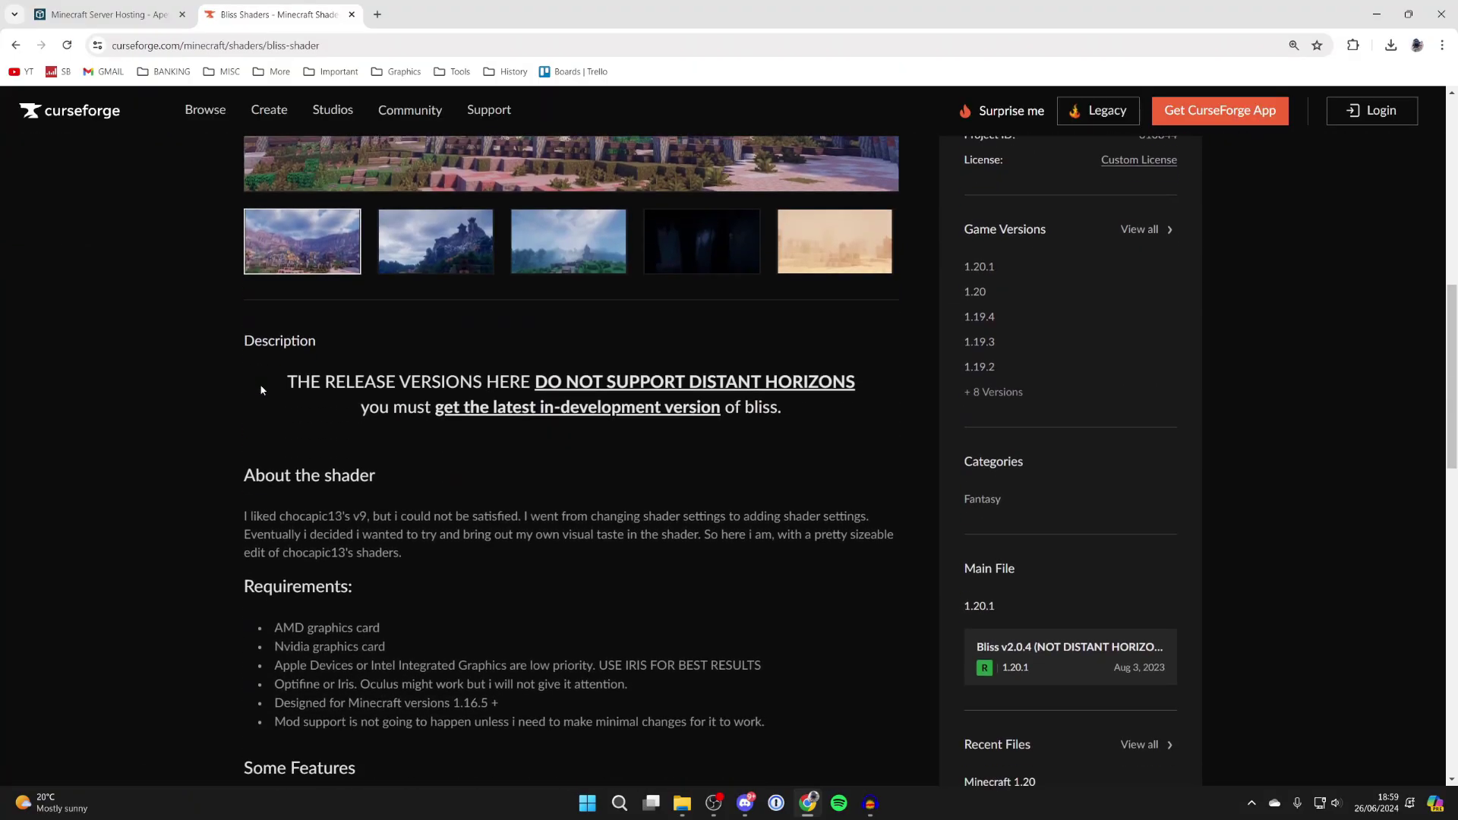
pyautogui.scroll(-5, 266, 399)
pyautogui.scroll(12, 292, 413)
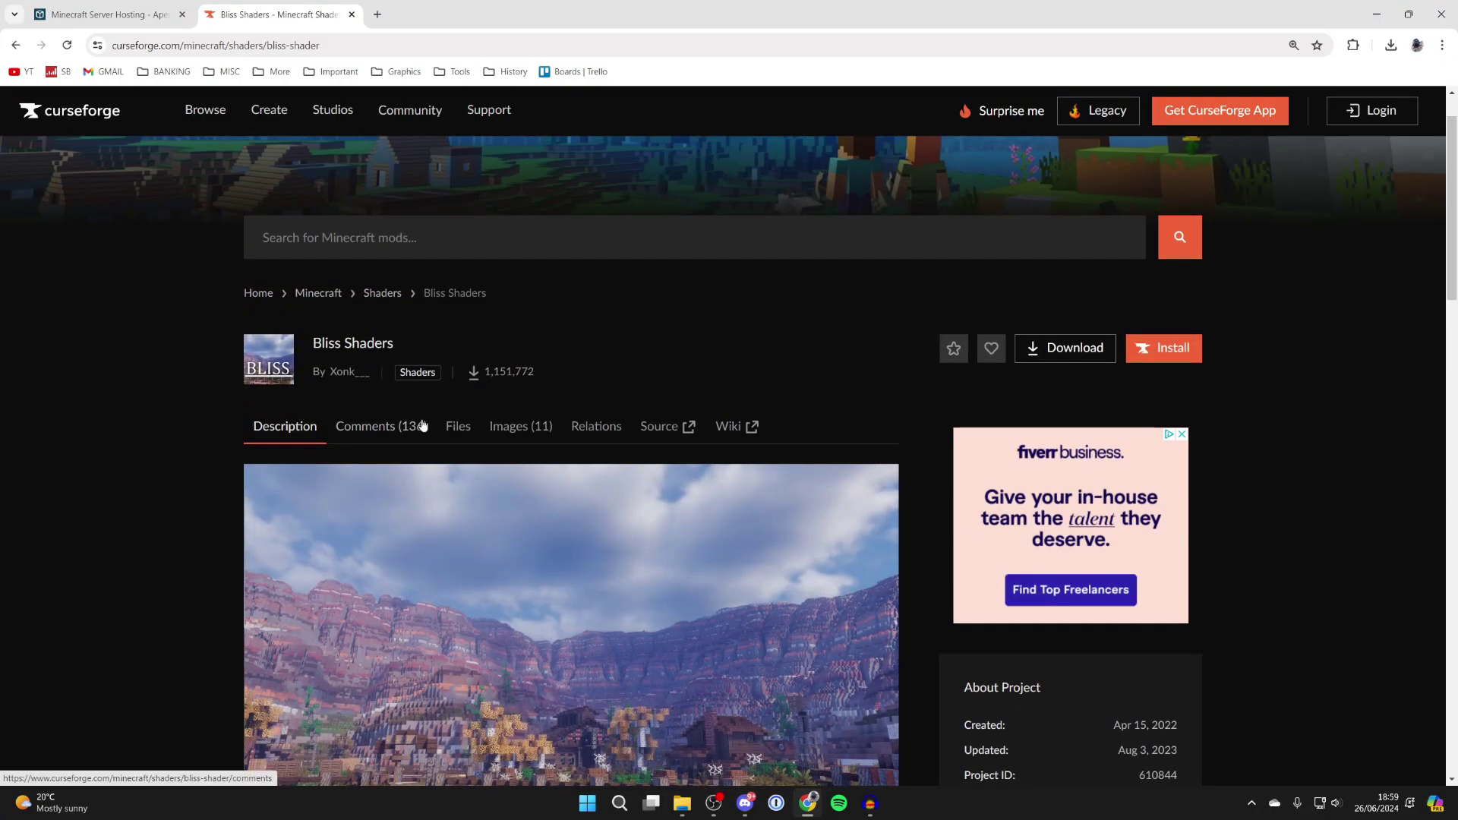
pyautogui.click(458, 426)
pyautogui.scroll(-5, 464, 428)
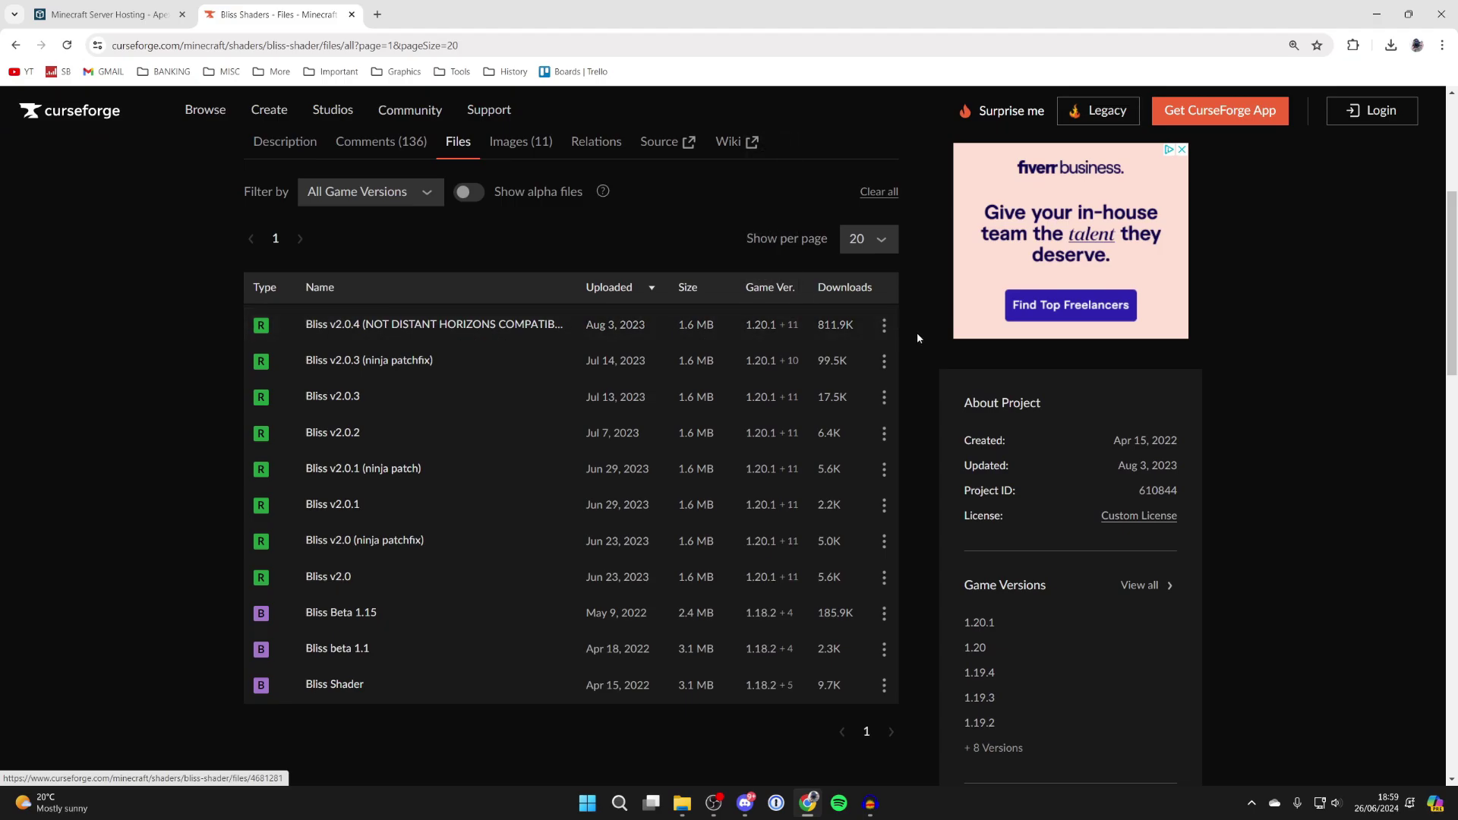
pyautogui.click(894, 325)
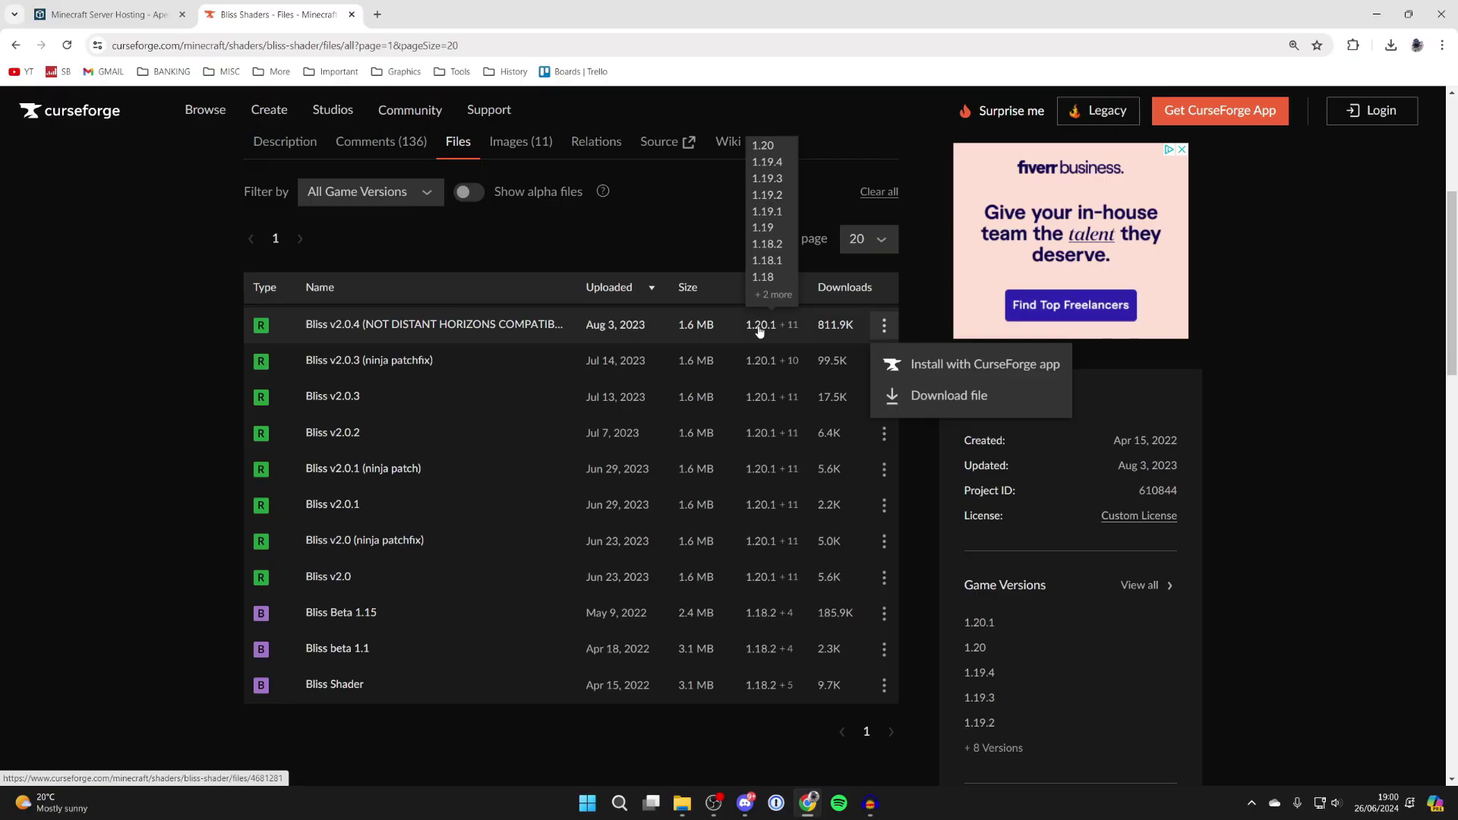
pyautogui.click(909, 398)
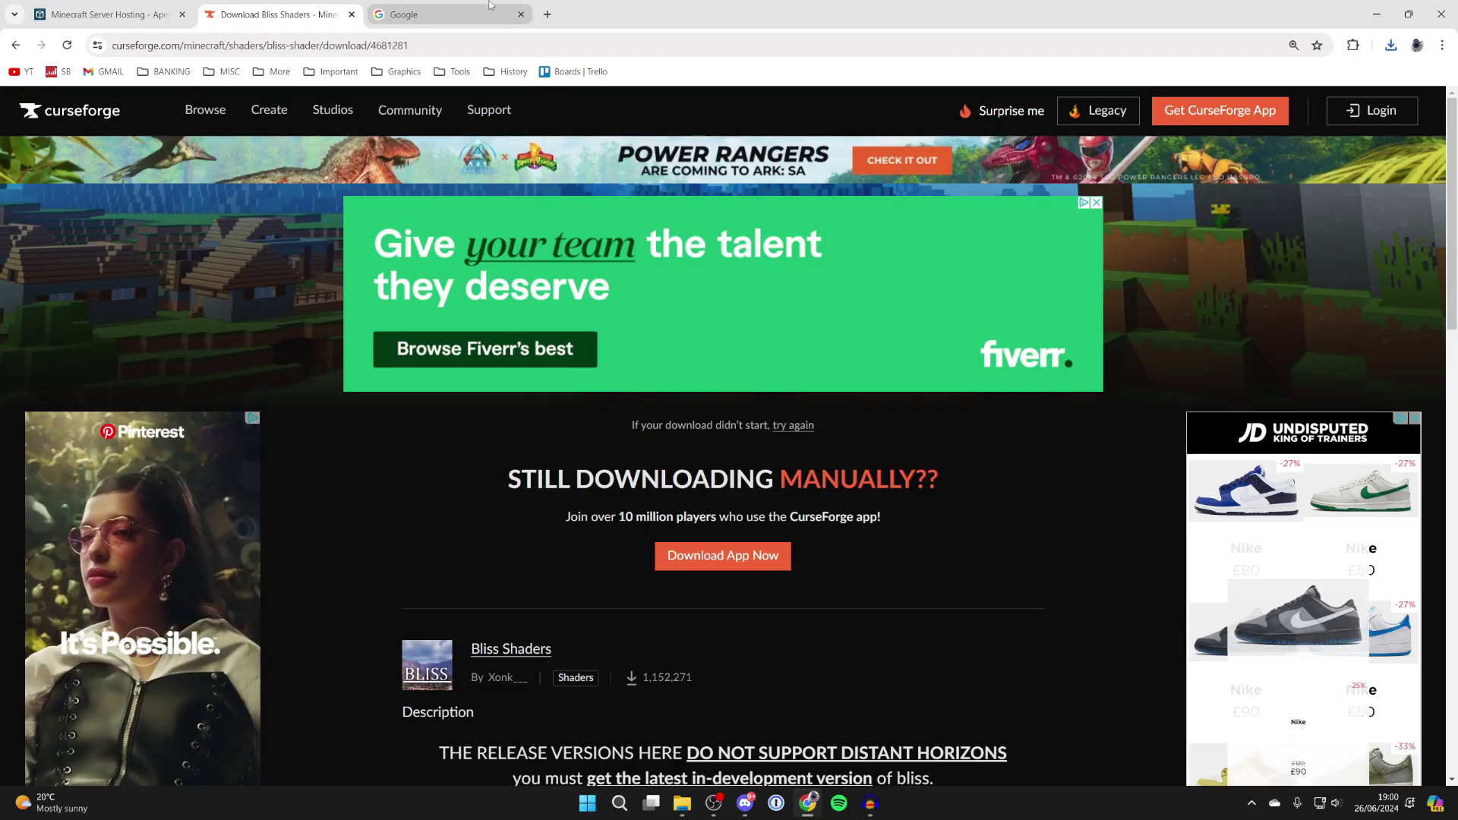
# Search Google for "optifine", open the OptiFine website and list all of its download versions.
pyautogui.click(490, 9)
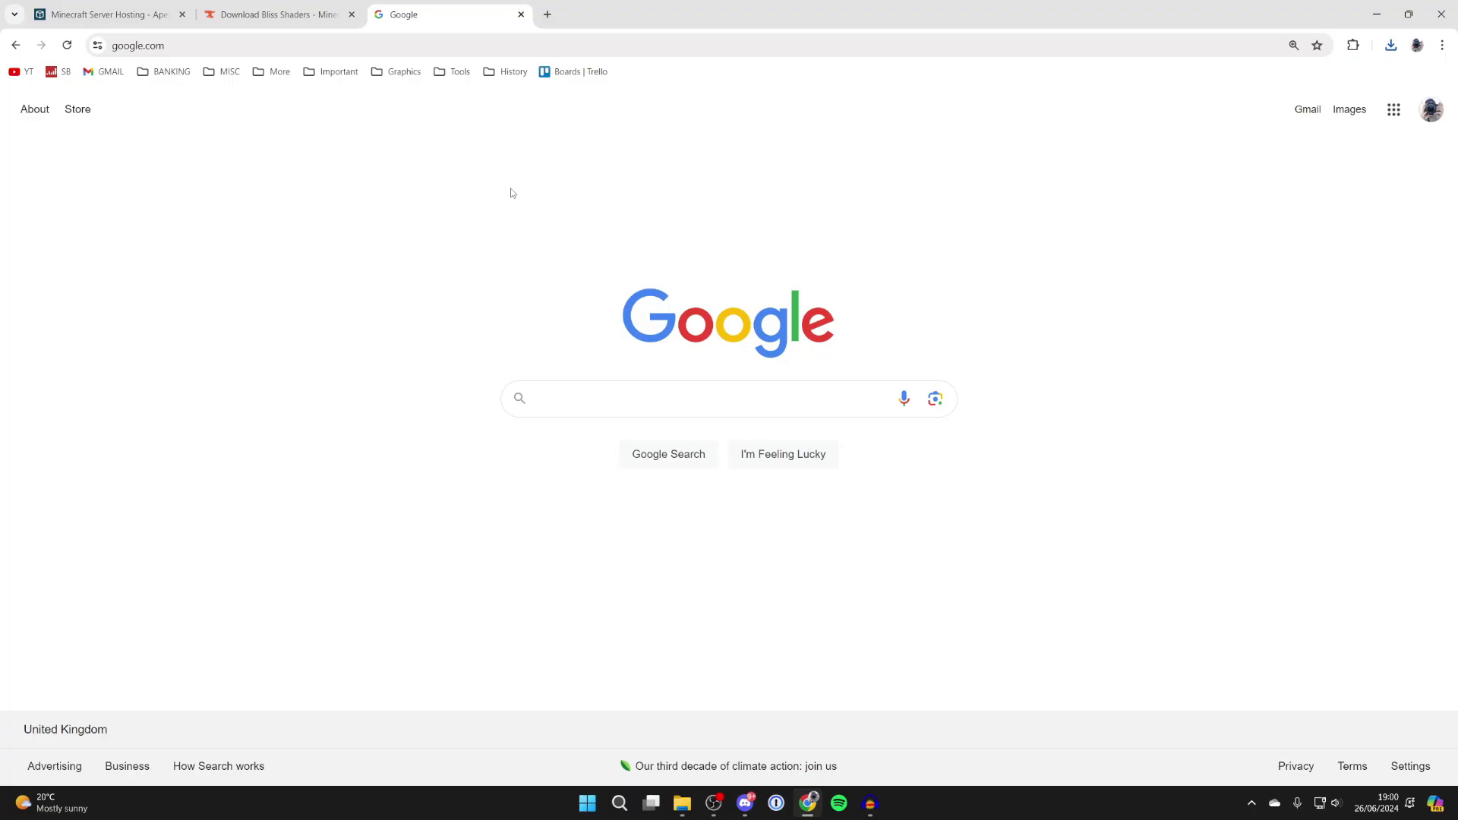
pyautogui.write('optifine')
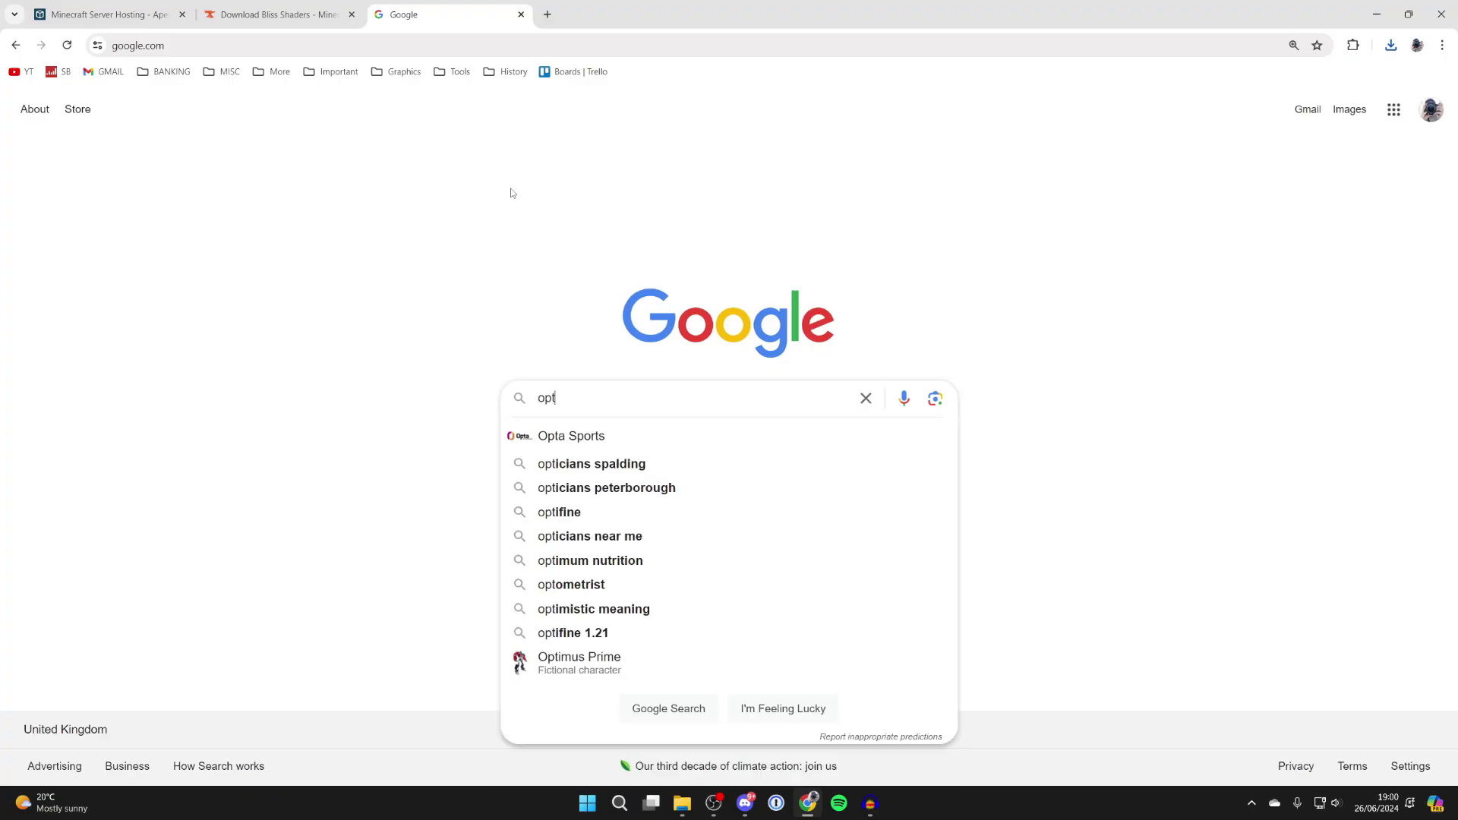
pyautogui.press('Return')
pyautogui.click(237, 256)
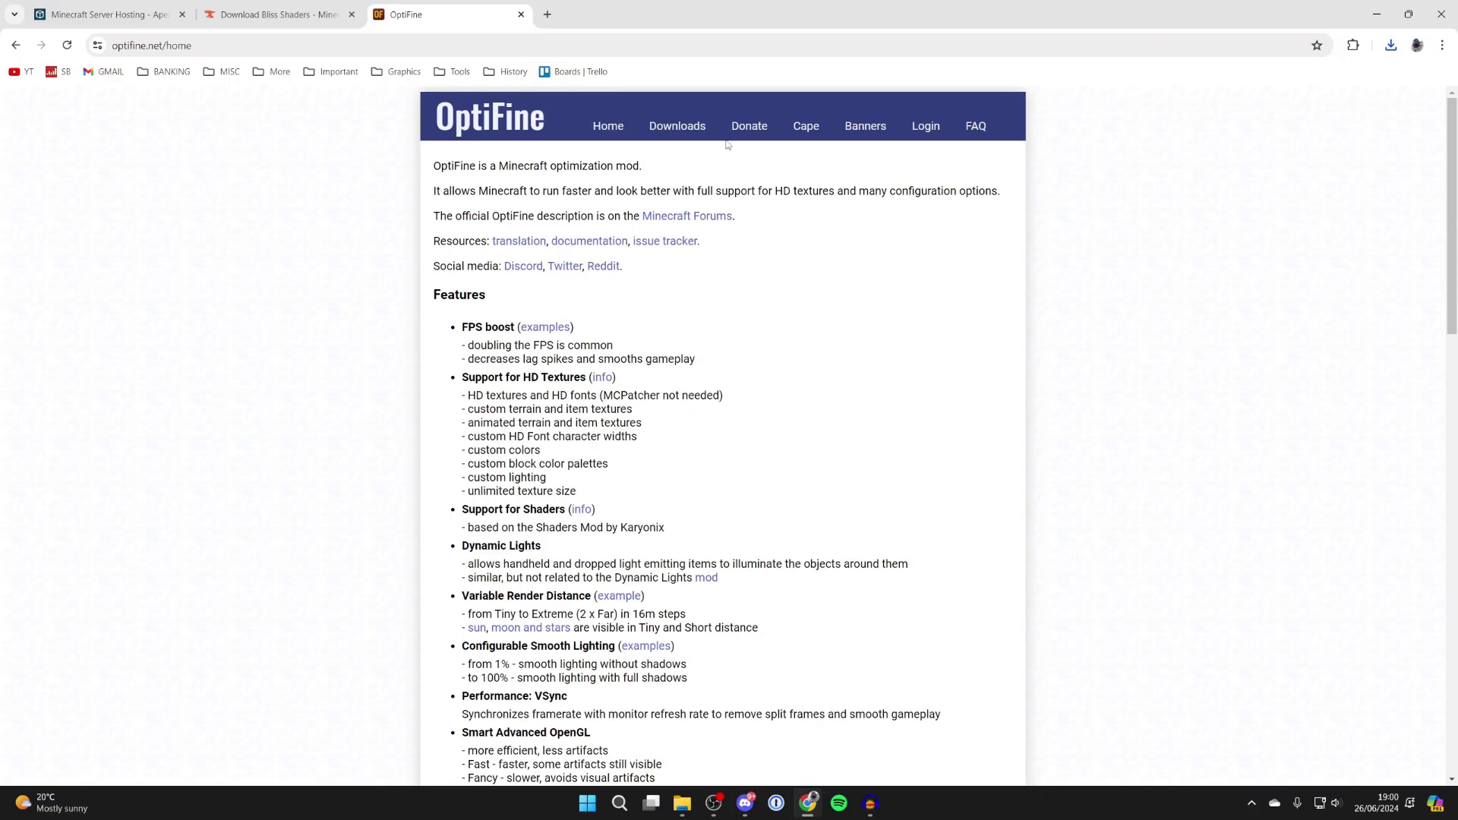
pyautogui.click(703, 123)
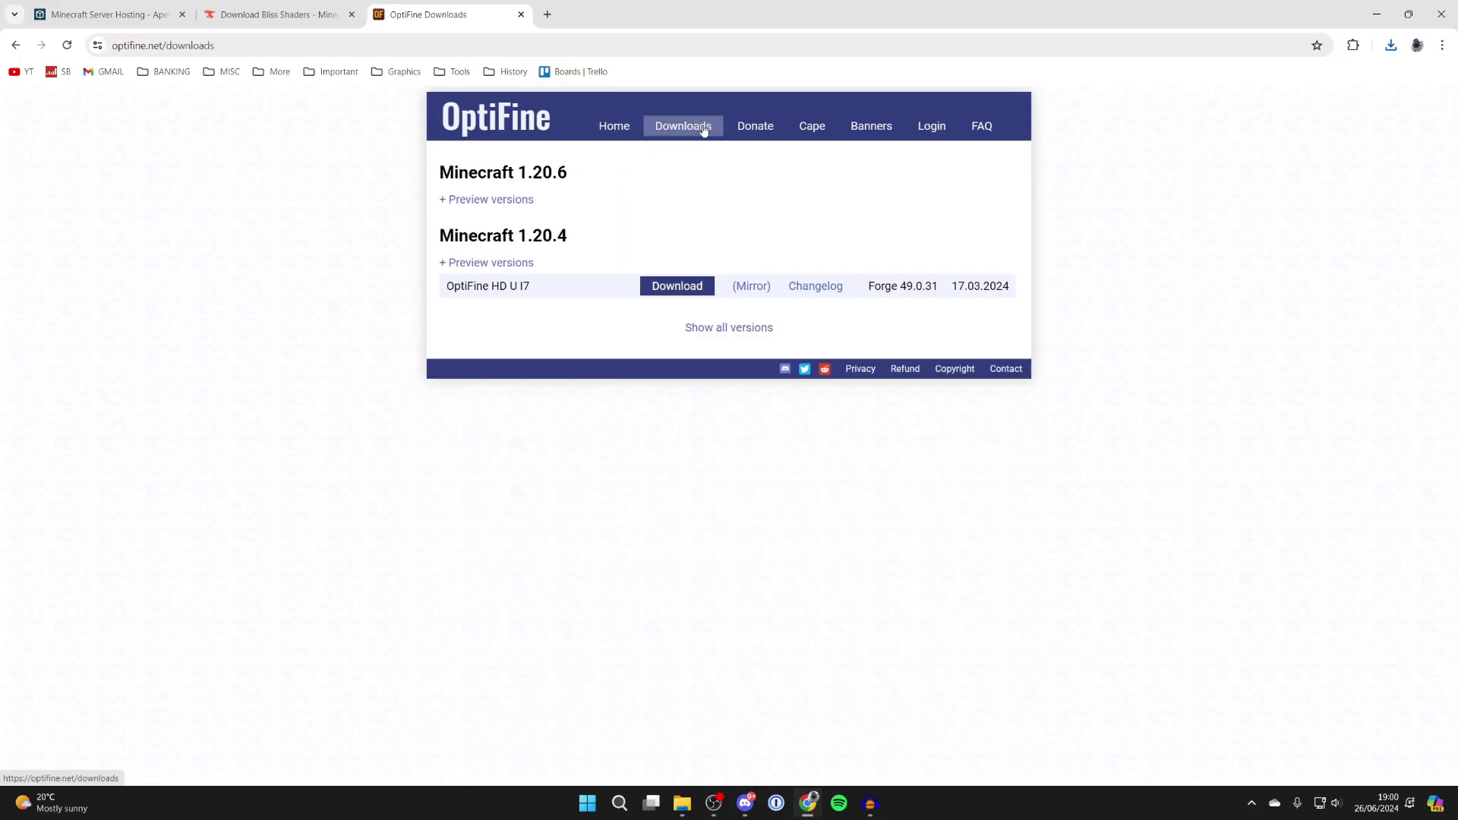
pyautogui.click(727, 331)
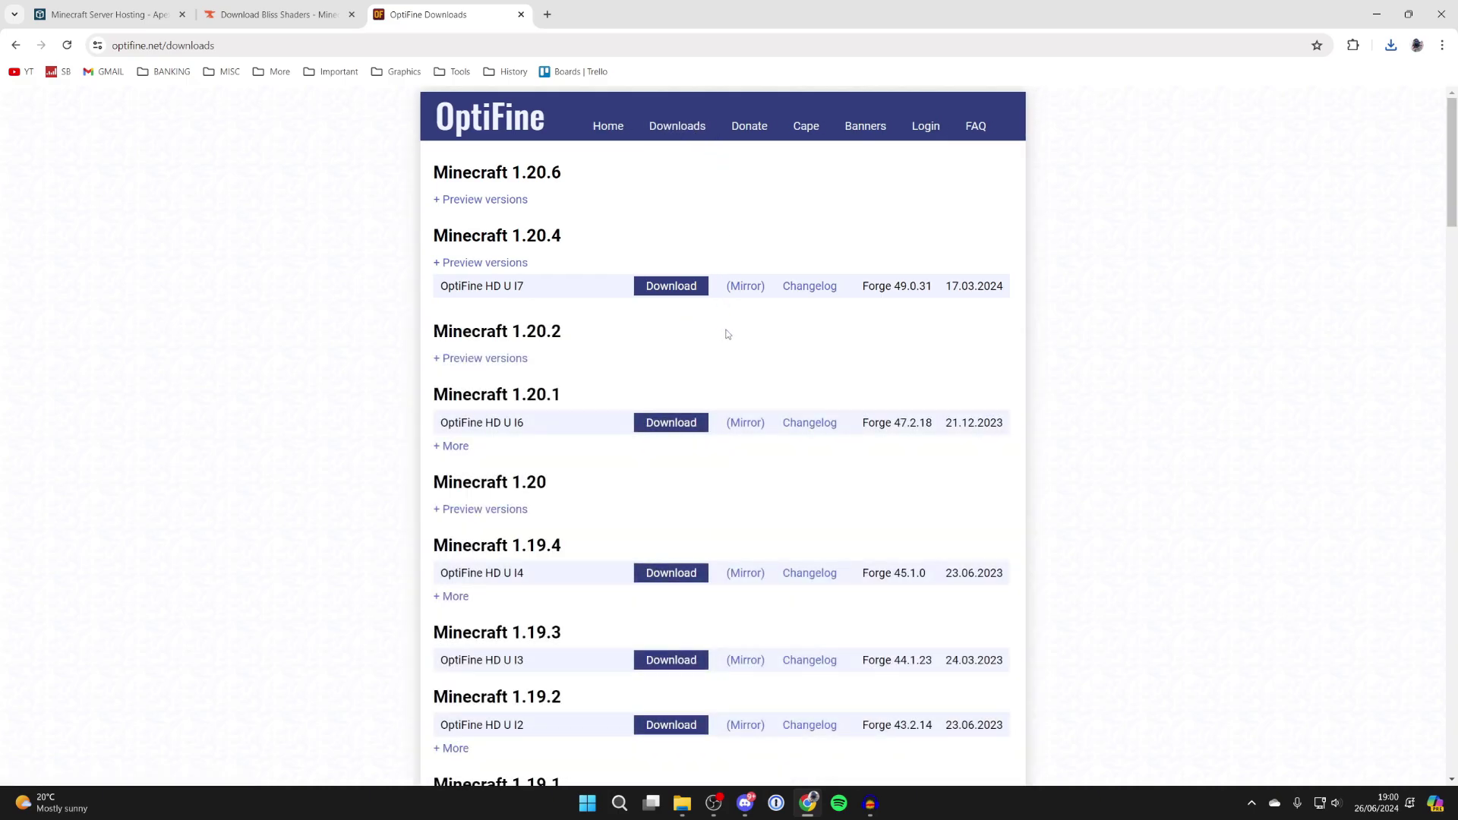
# Check which Minecraft version Bliss v2.0.4 supports in the CurseForge file list, and return to the OptiFine downloads.
pyautogui.click(278, 14)
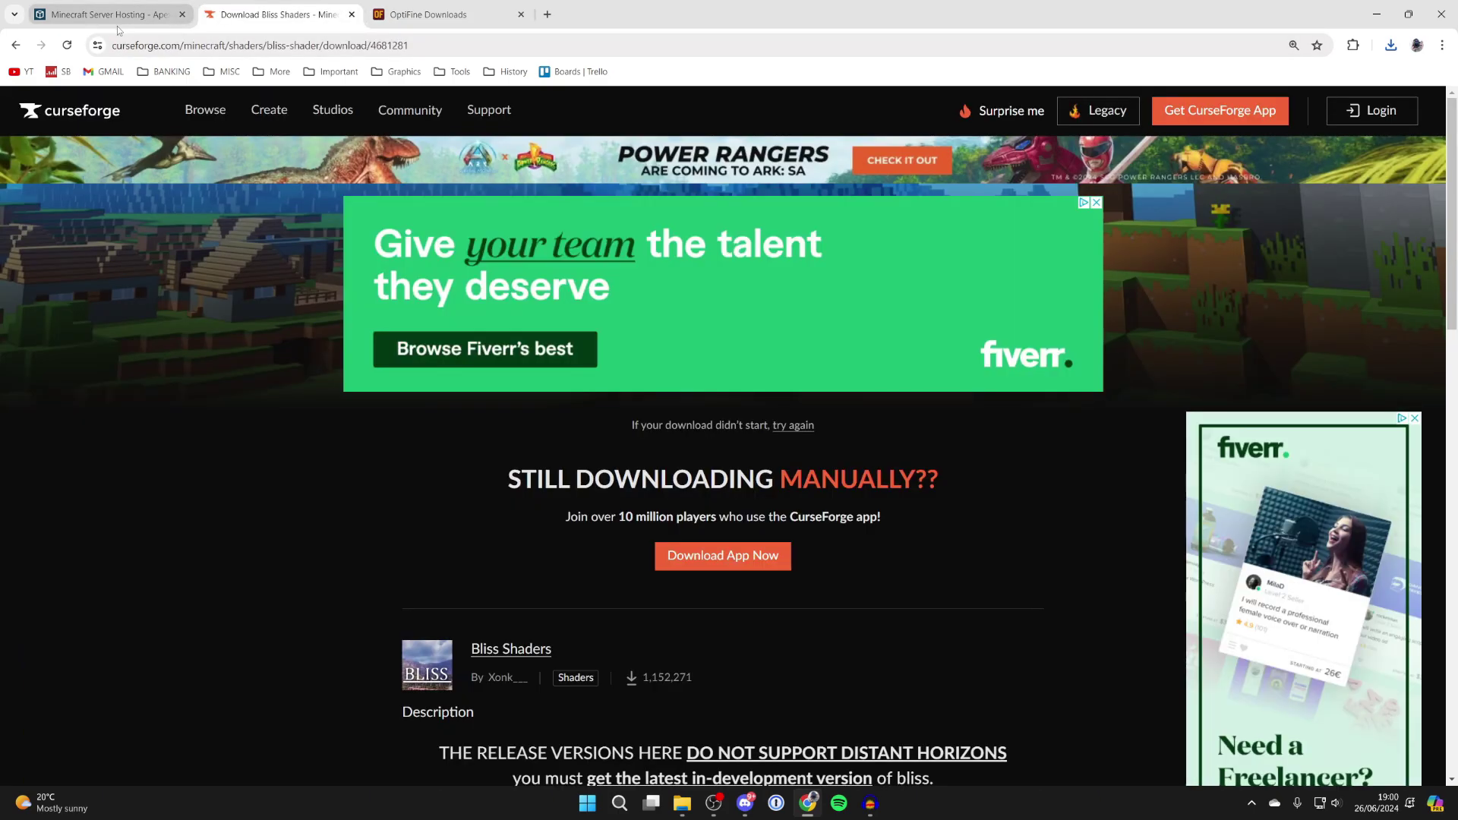
pyautogui.click(16, 45)
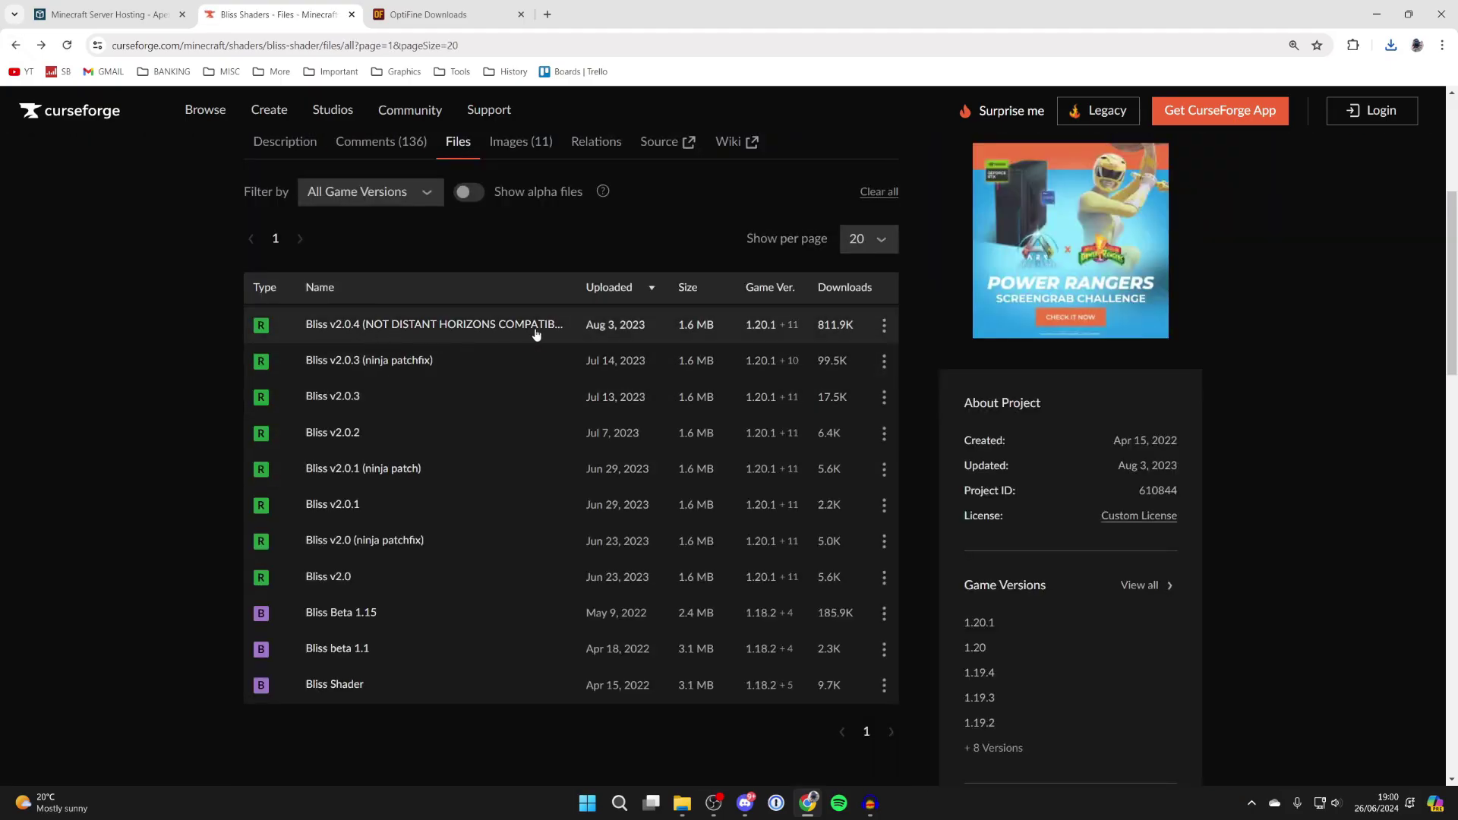
pyautogui.click(429, 14)
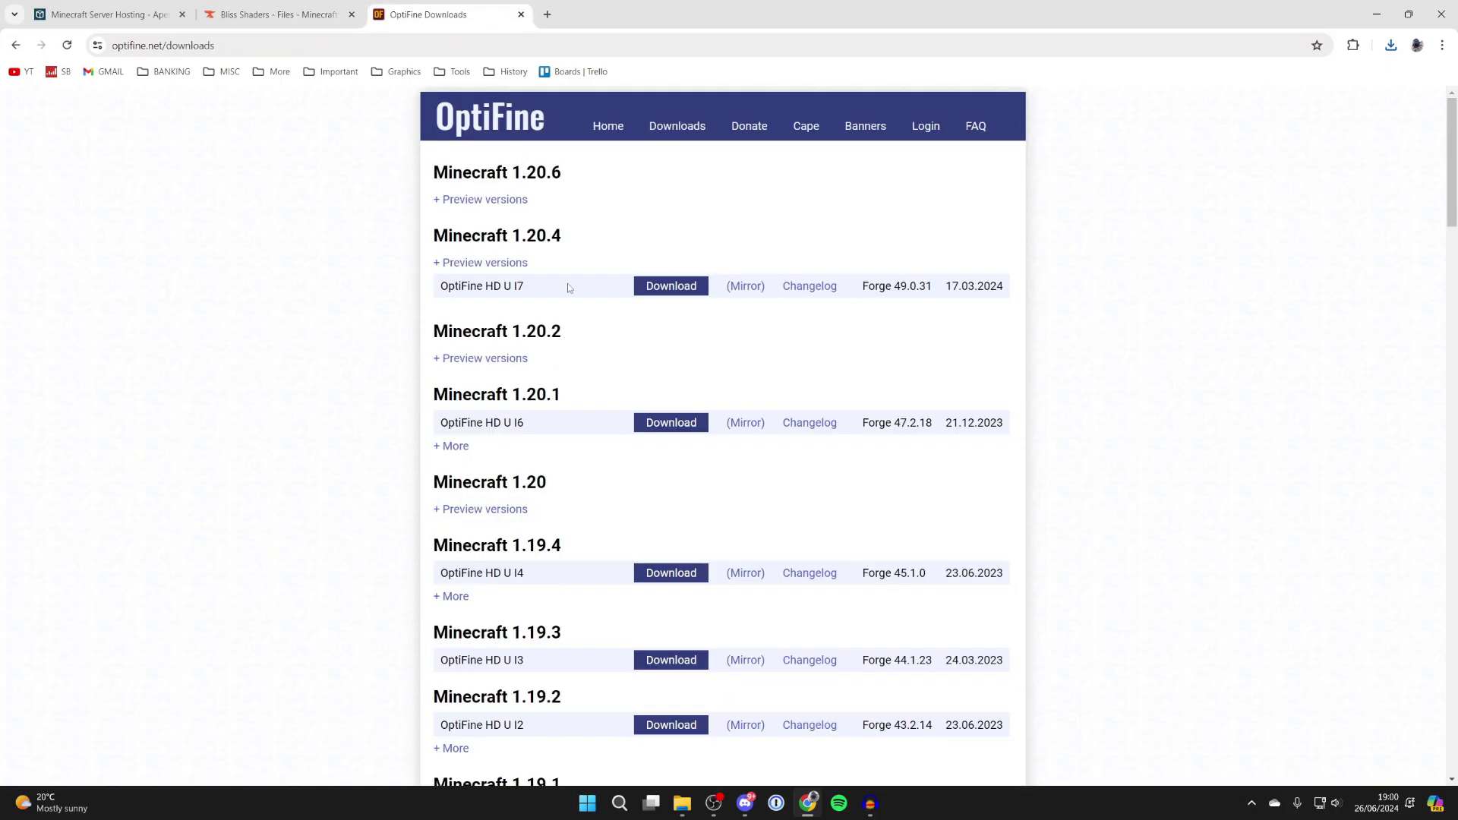
# Download OptiFine HD U I6 for Minecraft 1.20.1, skipping the advertisement page.
pyautogui.click(653, 424)
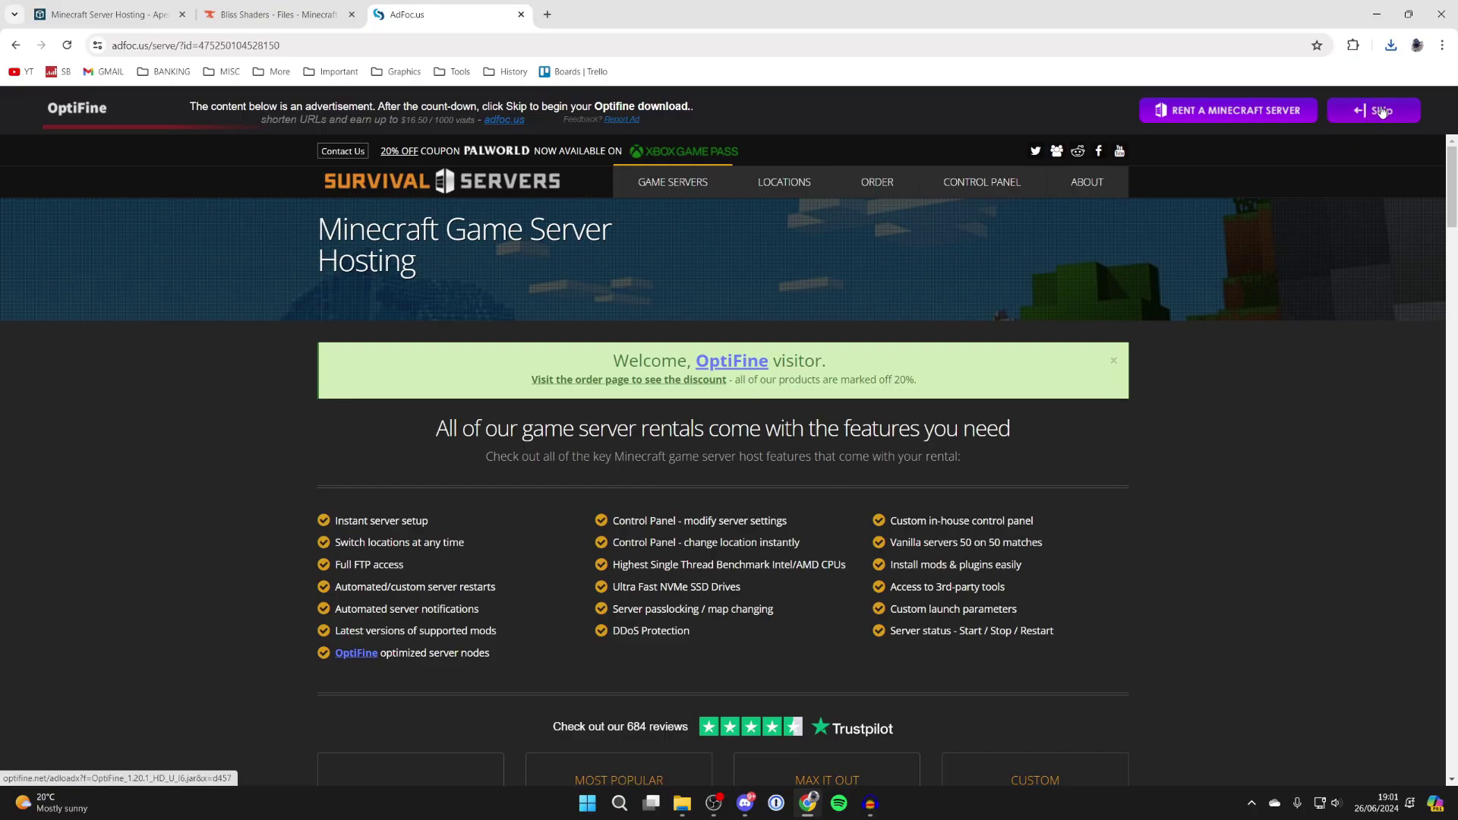
pyautogui.click(1382, 110)
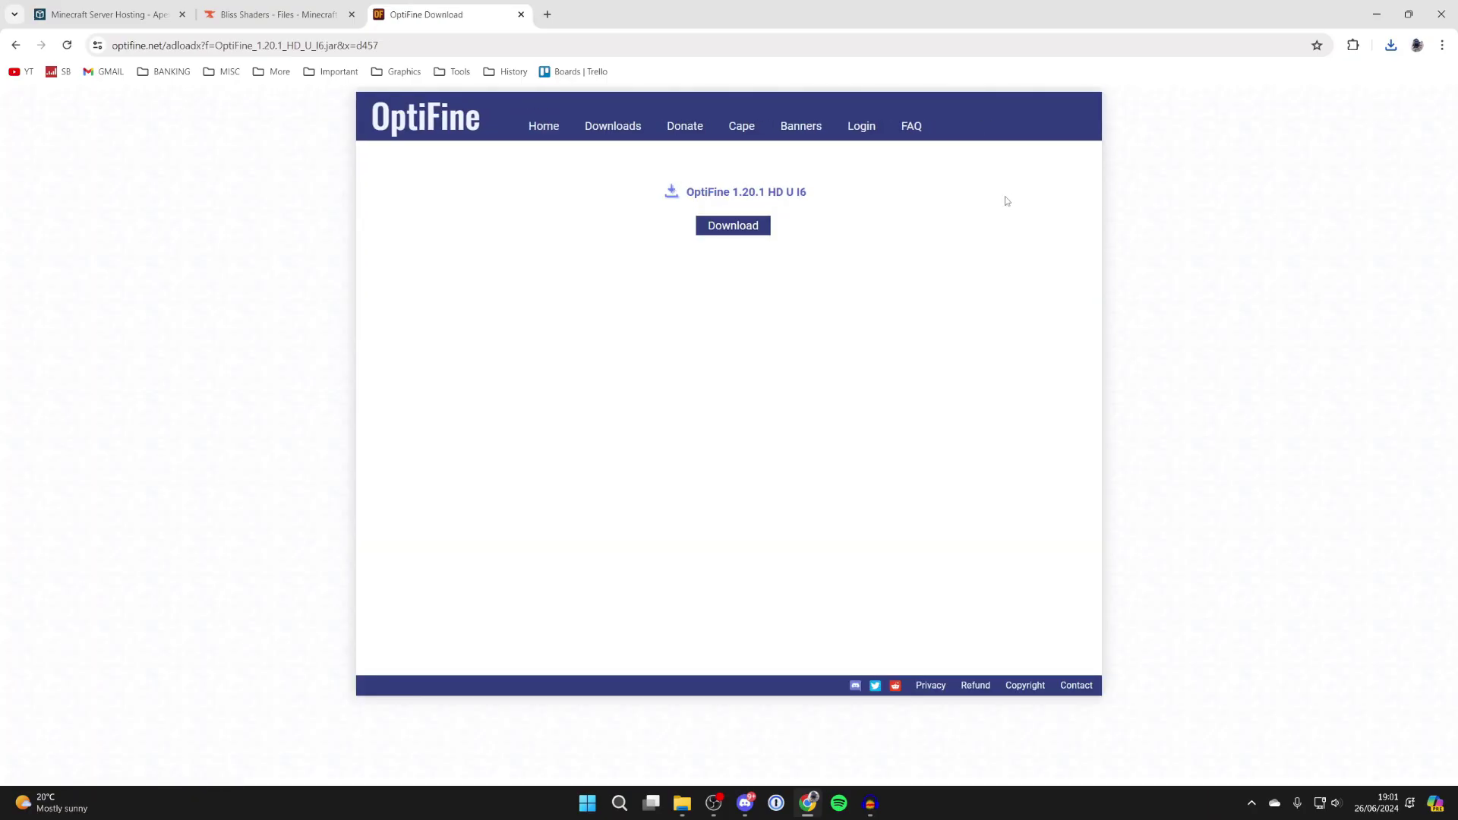
pyautogui.click(736, 229)
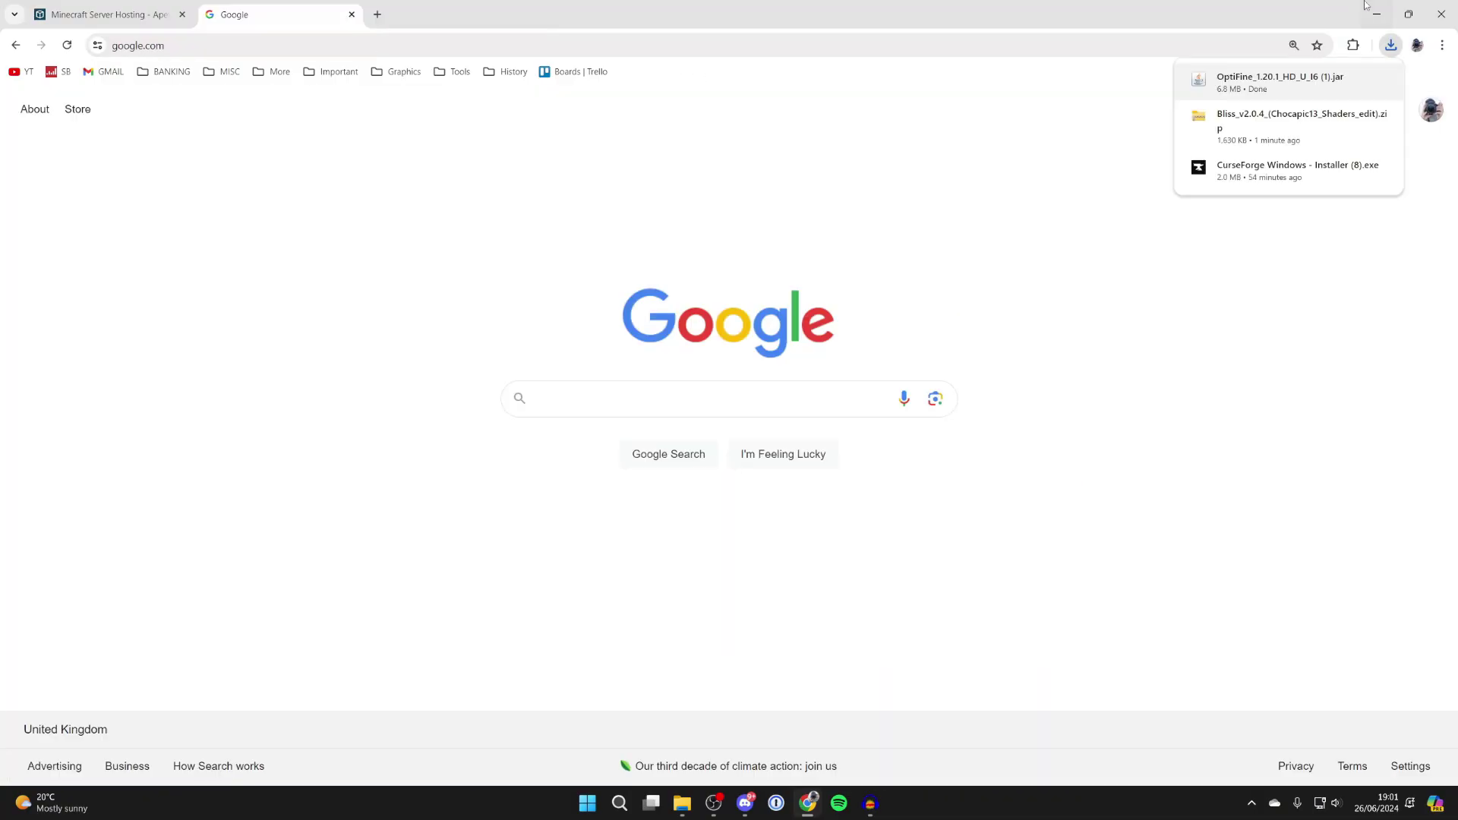
# Minimize the browser and open the downloaded OptiFine_1.20.1_HD_U_I6 (1).jar from the Downloads folder.
pyautogui.click(1378, 6)
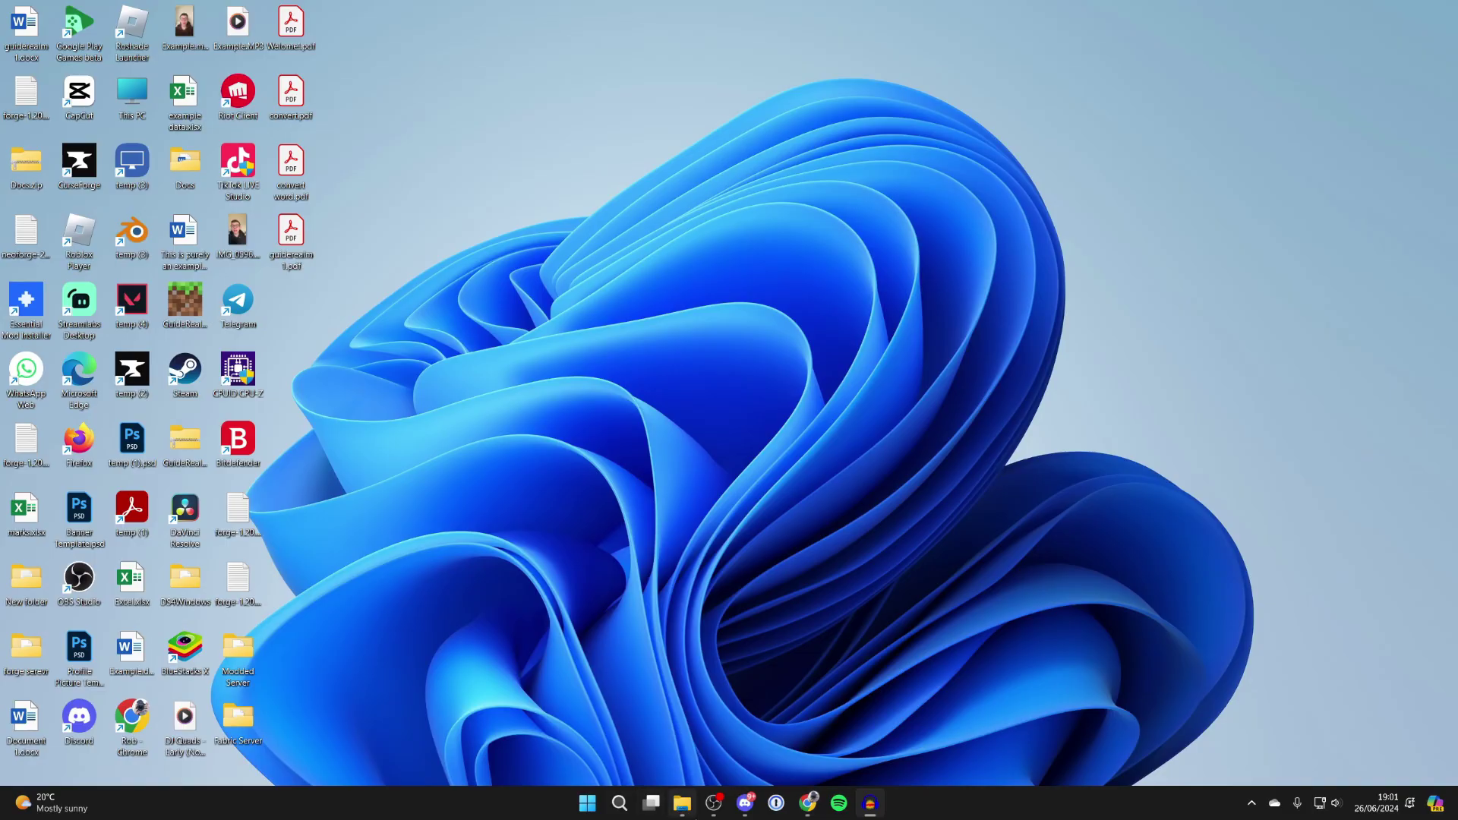
pyautogui.click(682, 803)
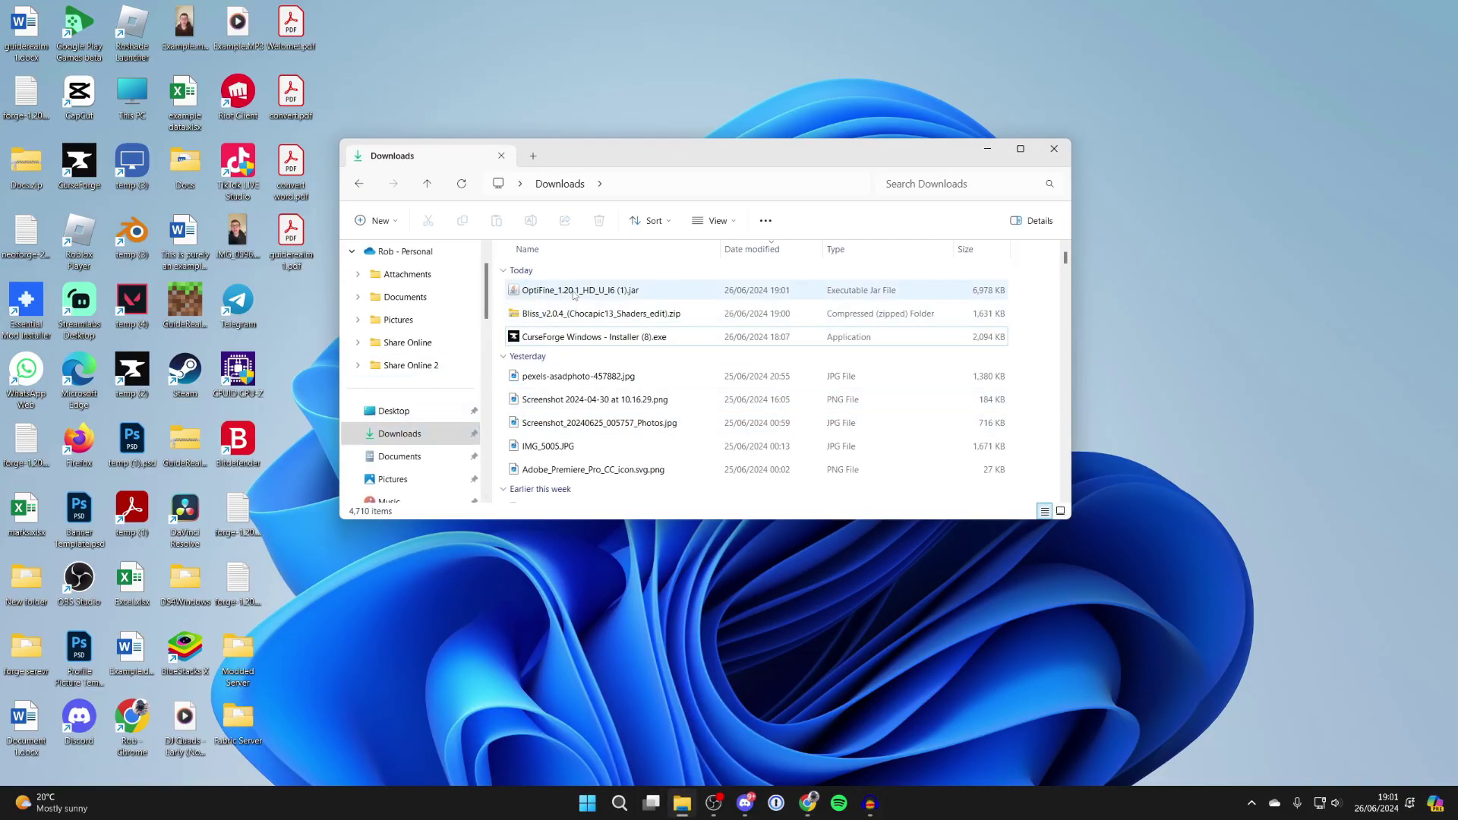
pyautogui.click(573, 295)
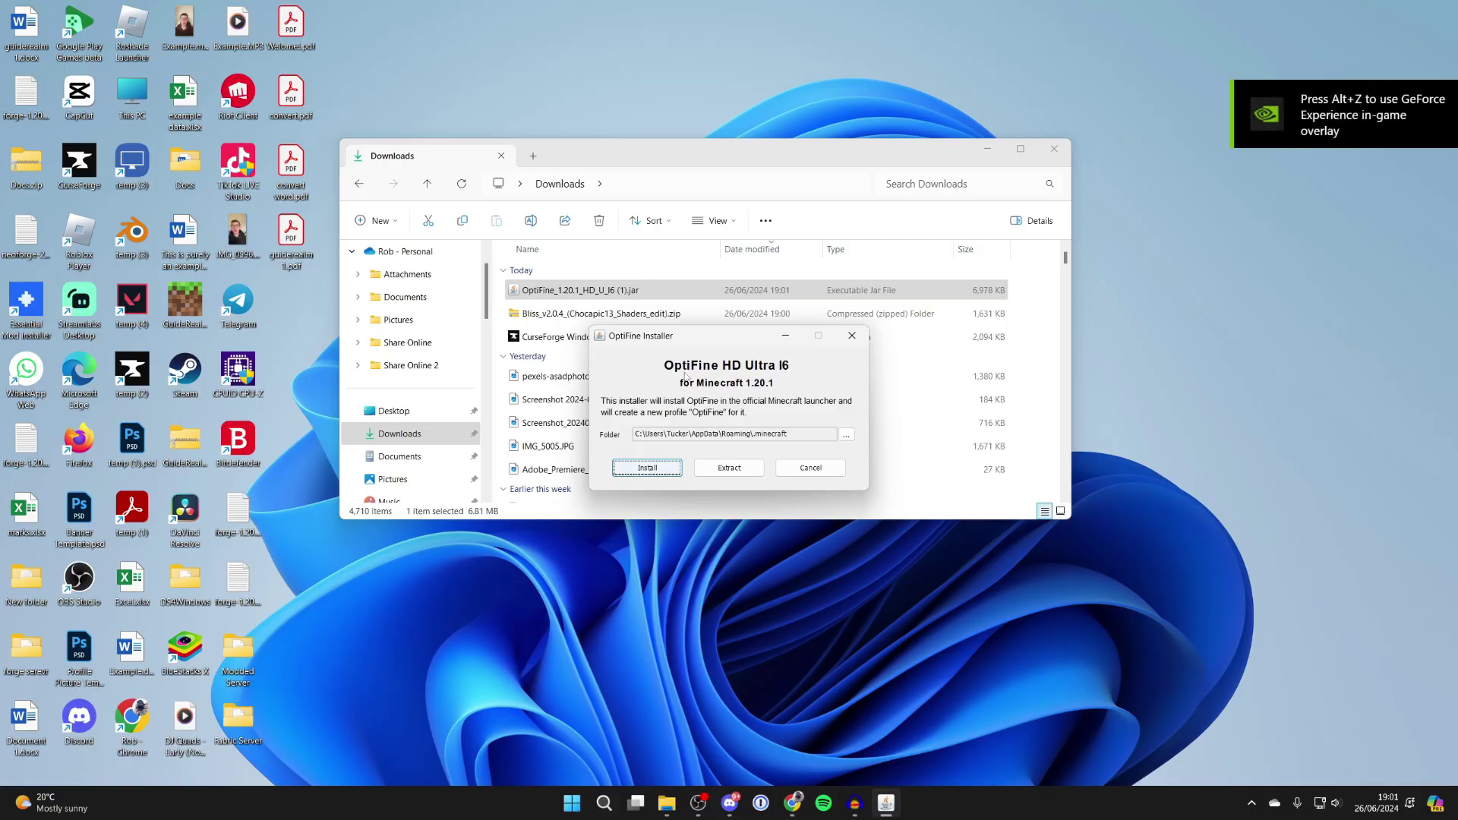
# In Chrome, search Google for "java" and open the official Java website with its download page link.
pyautogui.click(793, 802)
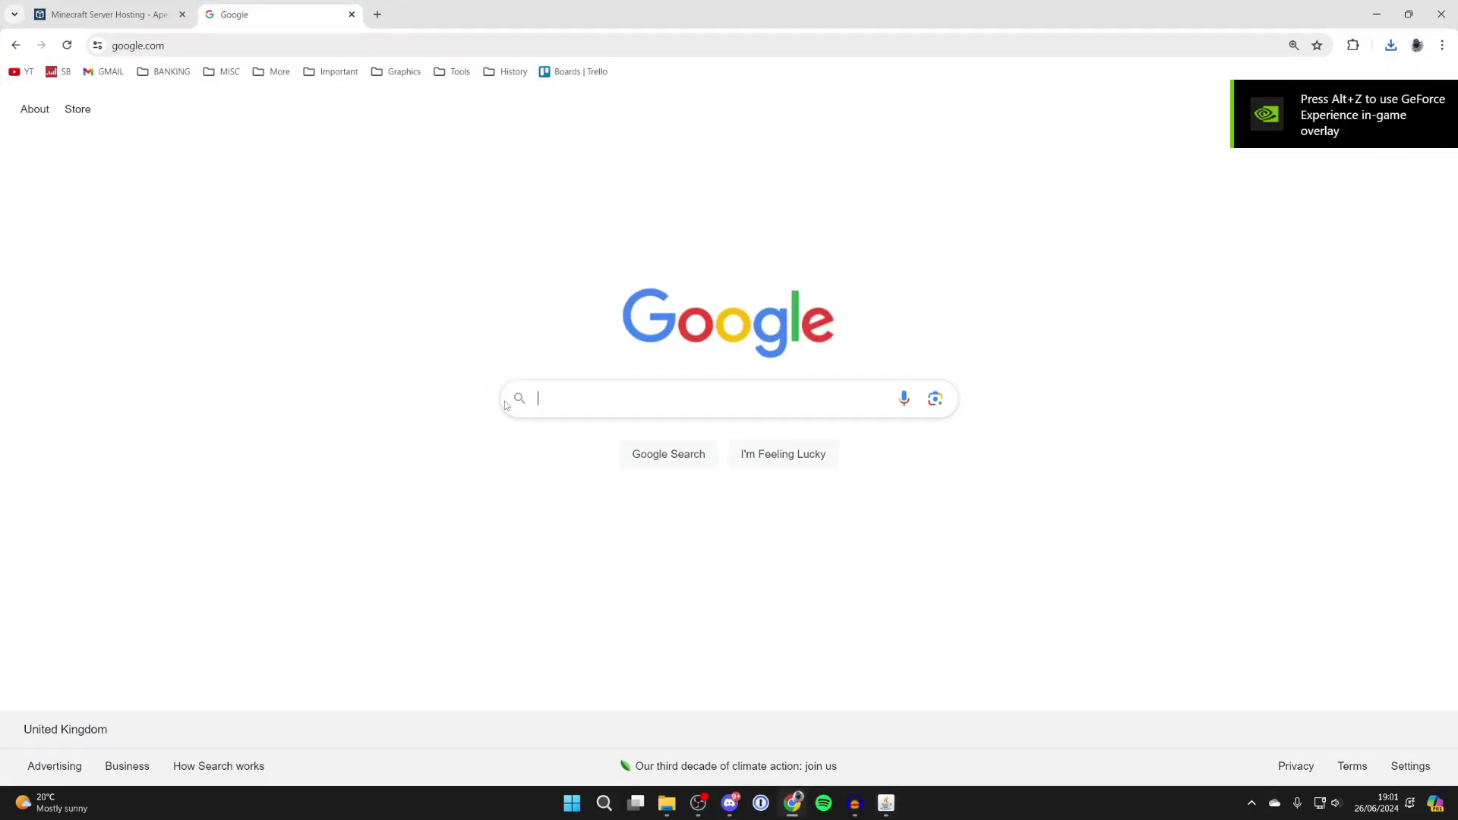
pyautogui.click(505, 404)
pyautogui.write('java')
pyautogui.press('Return')
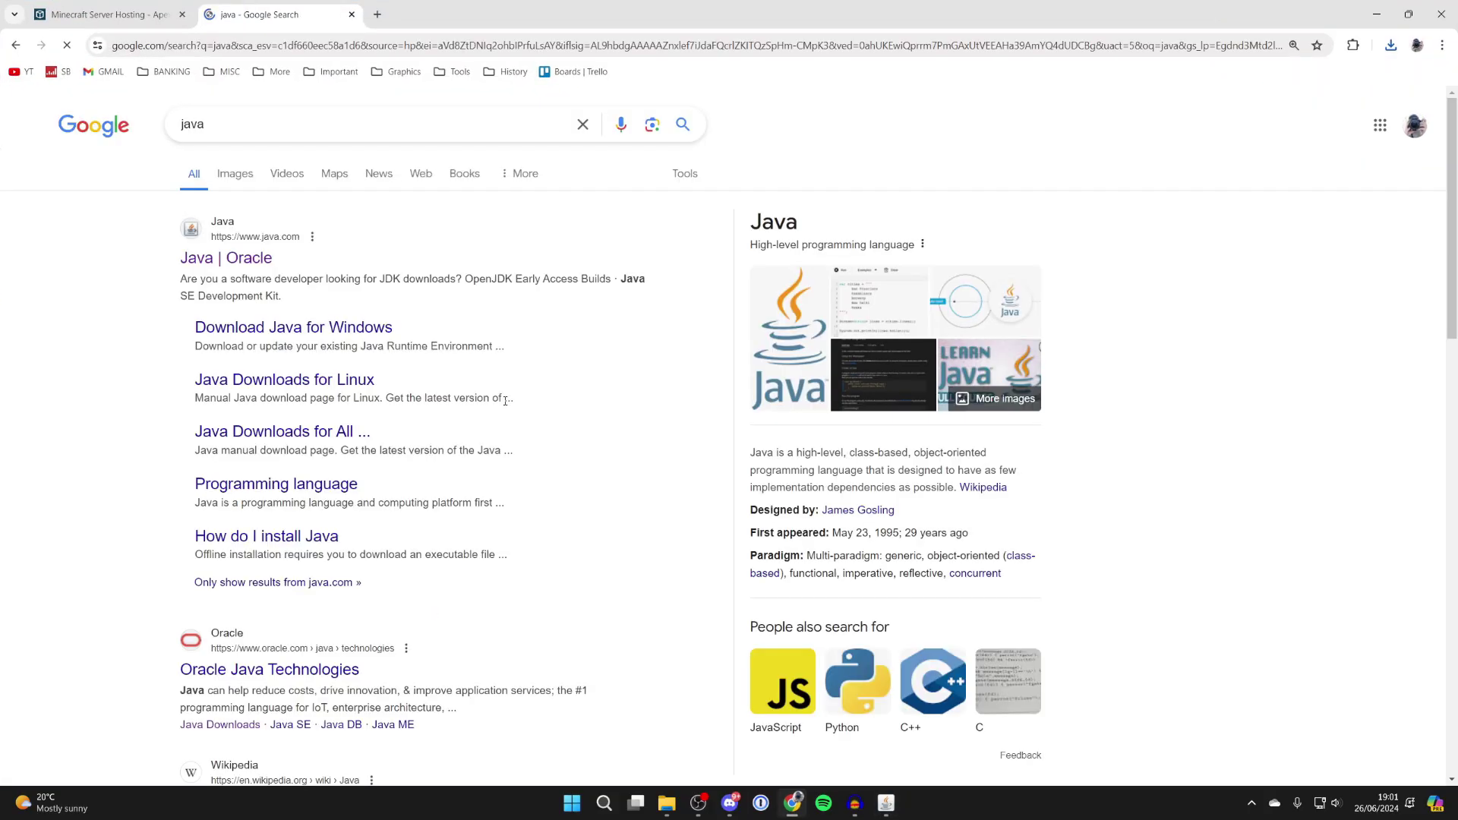
pyautogui.click(262, 258)
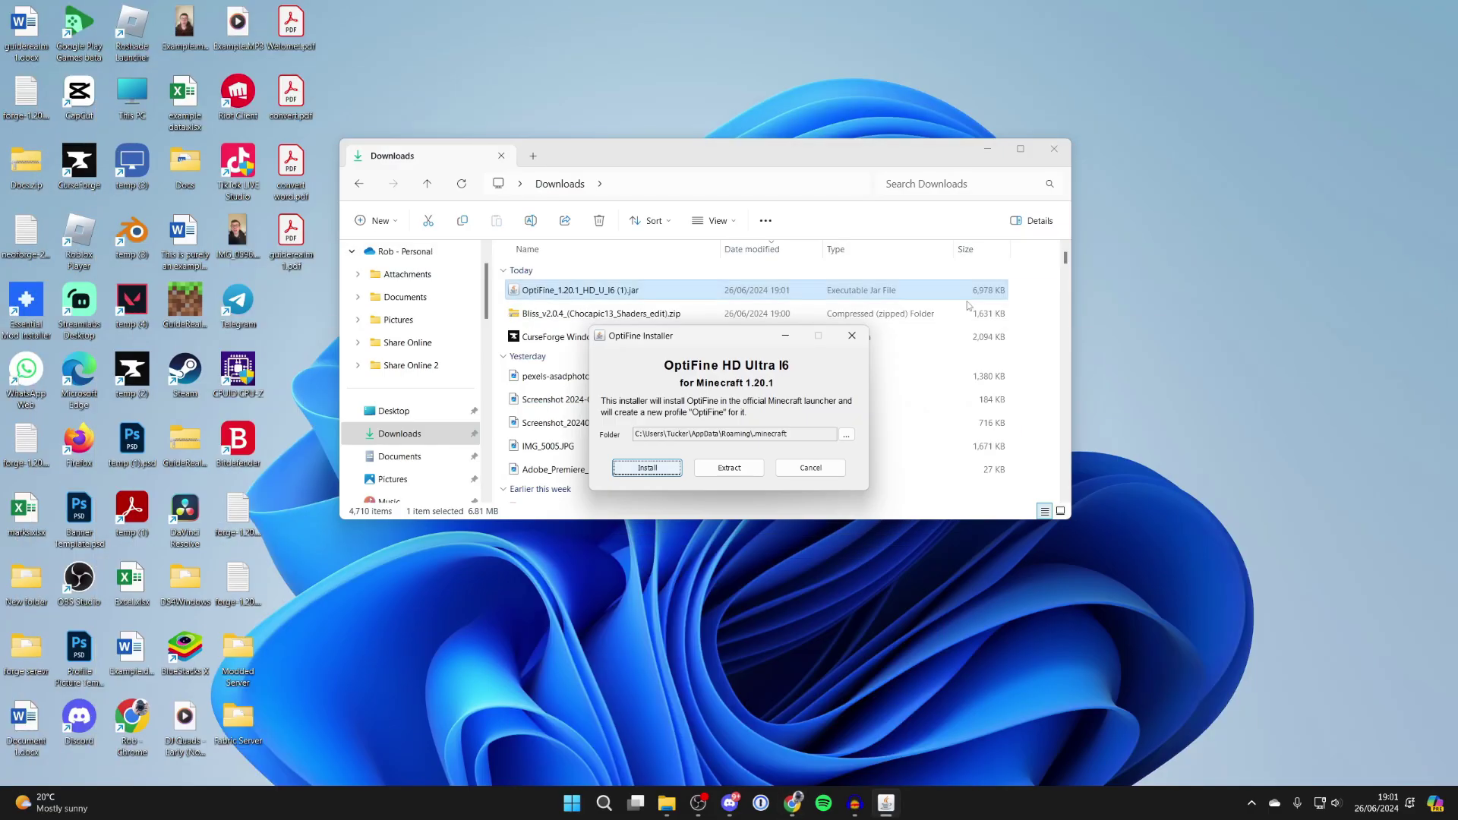
# Reopen the OptiFine .jar with Java(TM) Platform SE binary as the permanent default app, and install OptiFine for Minecraft 1.20.1.
pyautogui.click(851, 335)
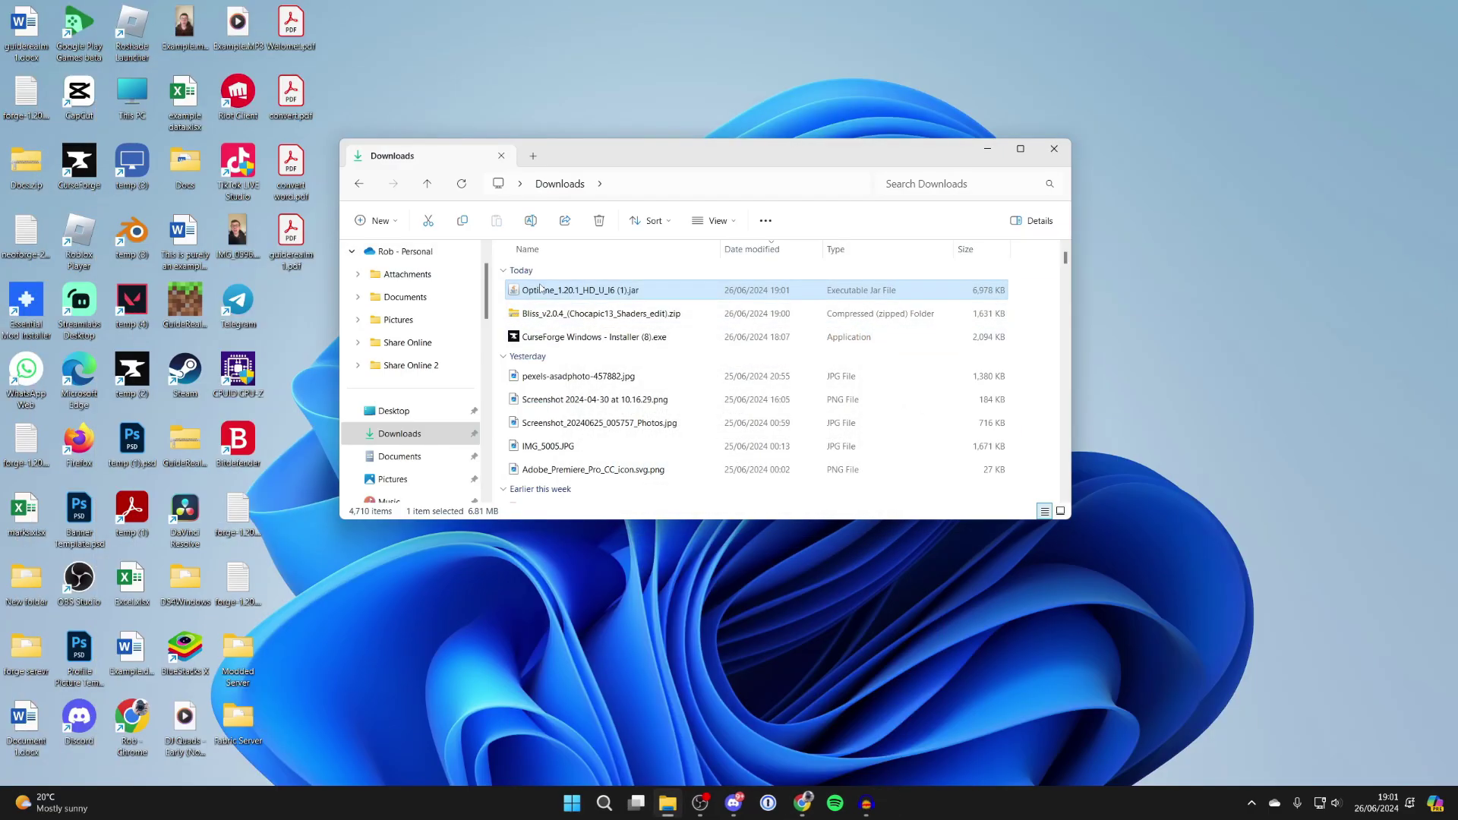
pyautogui.rightClick(549, 290)
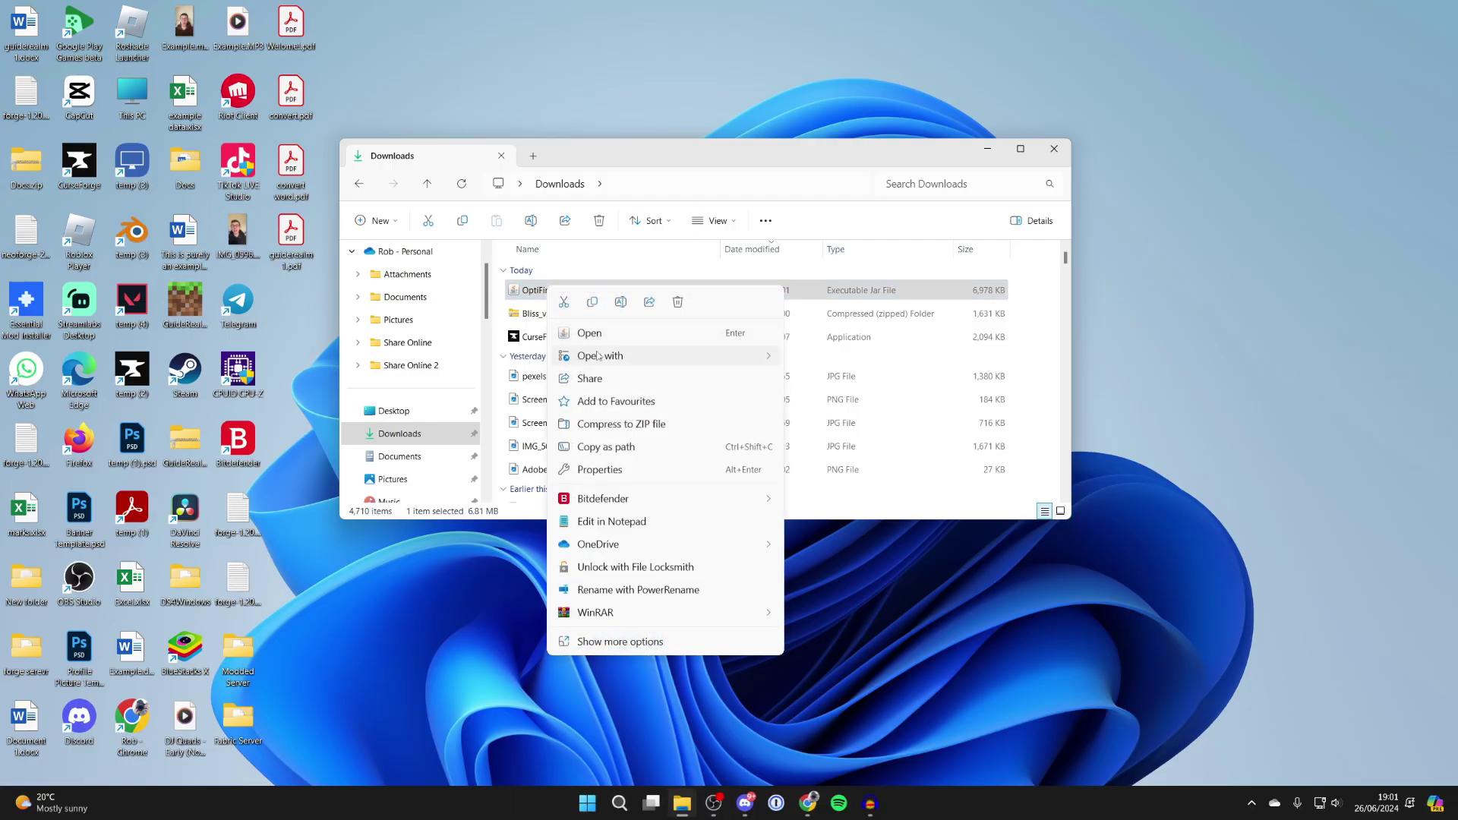
pyautogui.moveTo(597, 355)
pyautogui.click(854, 448)
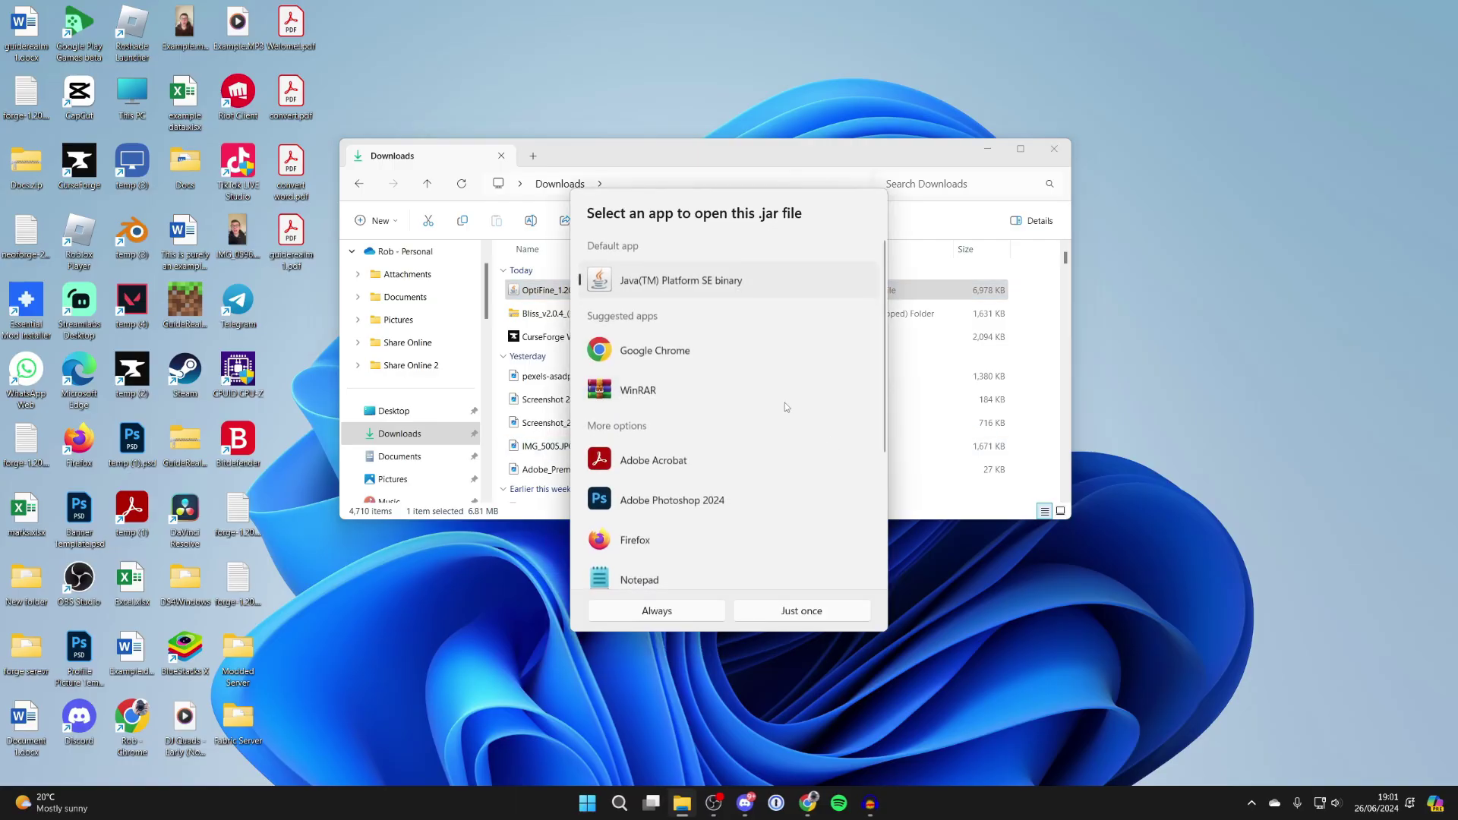
pyautogui.click(684, 613)
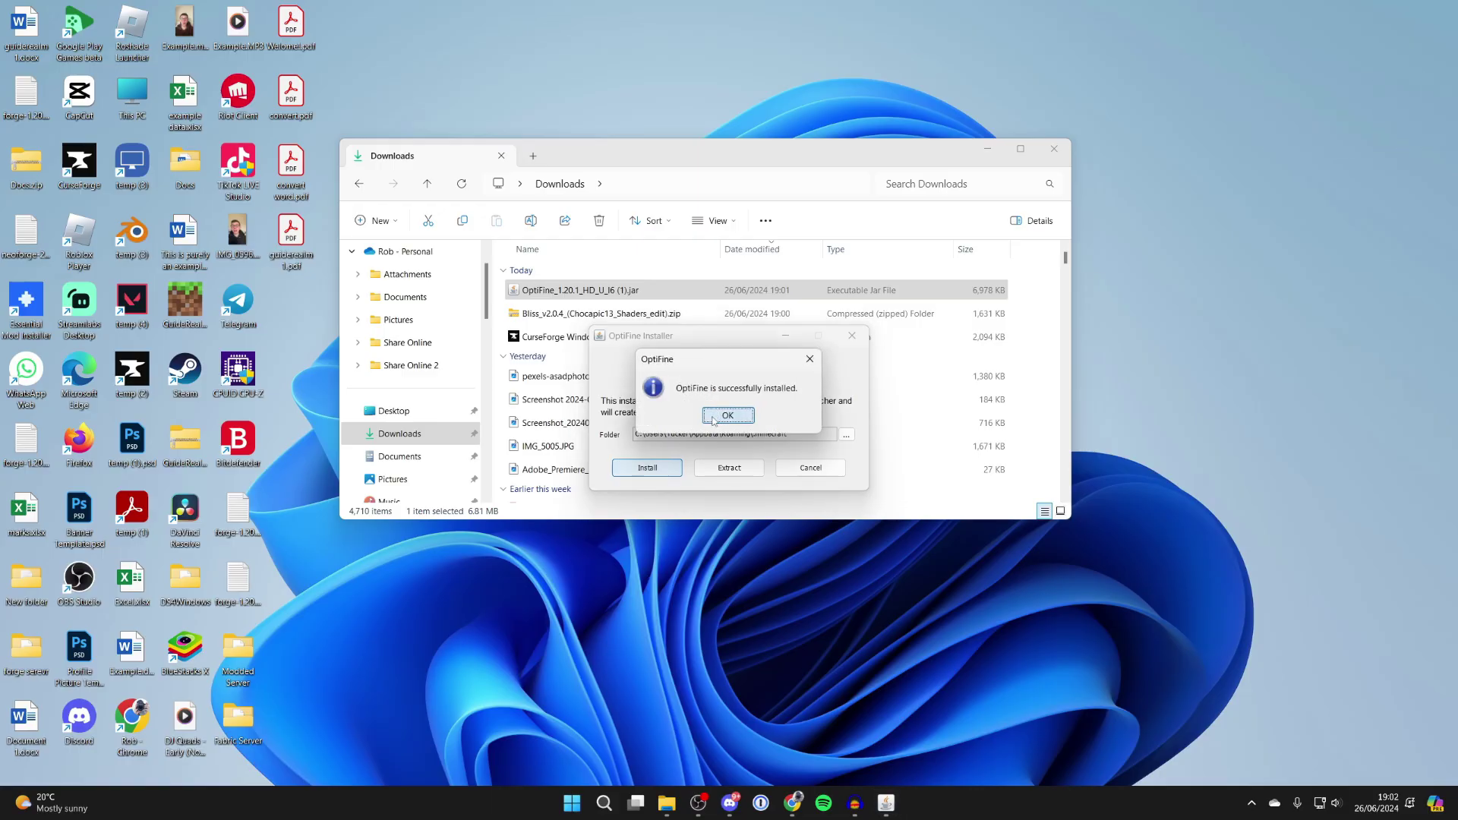
pyautogui.click(726, 415)
pyautogui.click(987, 149)
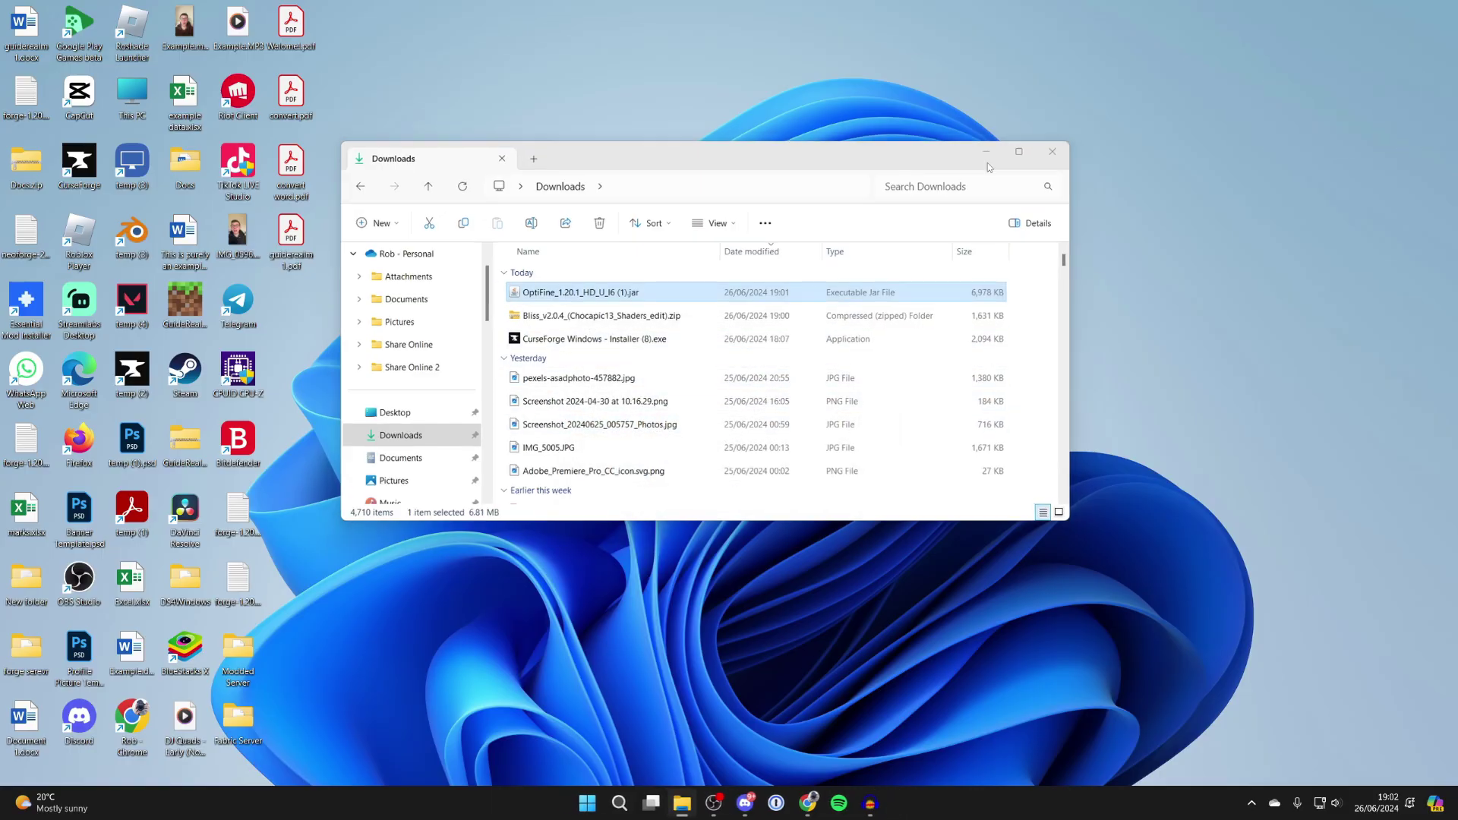
# Launch the Minecraft Launcher and select the OptiFine installation 1.20.1-OptiFine_HD_U_I6 for Java Edition.
pyautogui.click(620, 802)
pyautogui.write('minecraft')
pyautogui.press('Return')
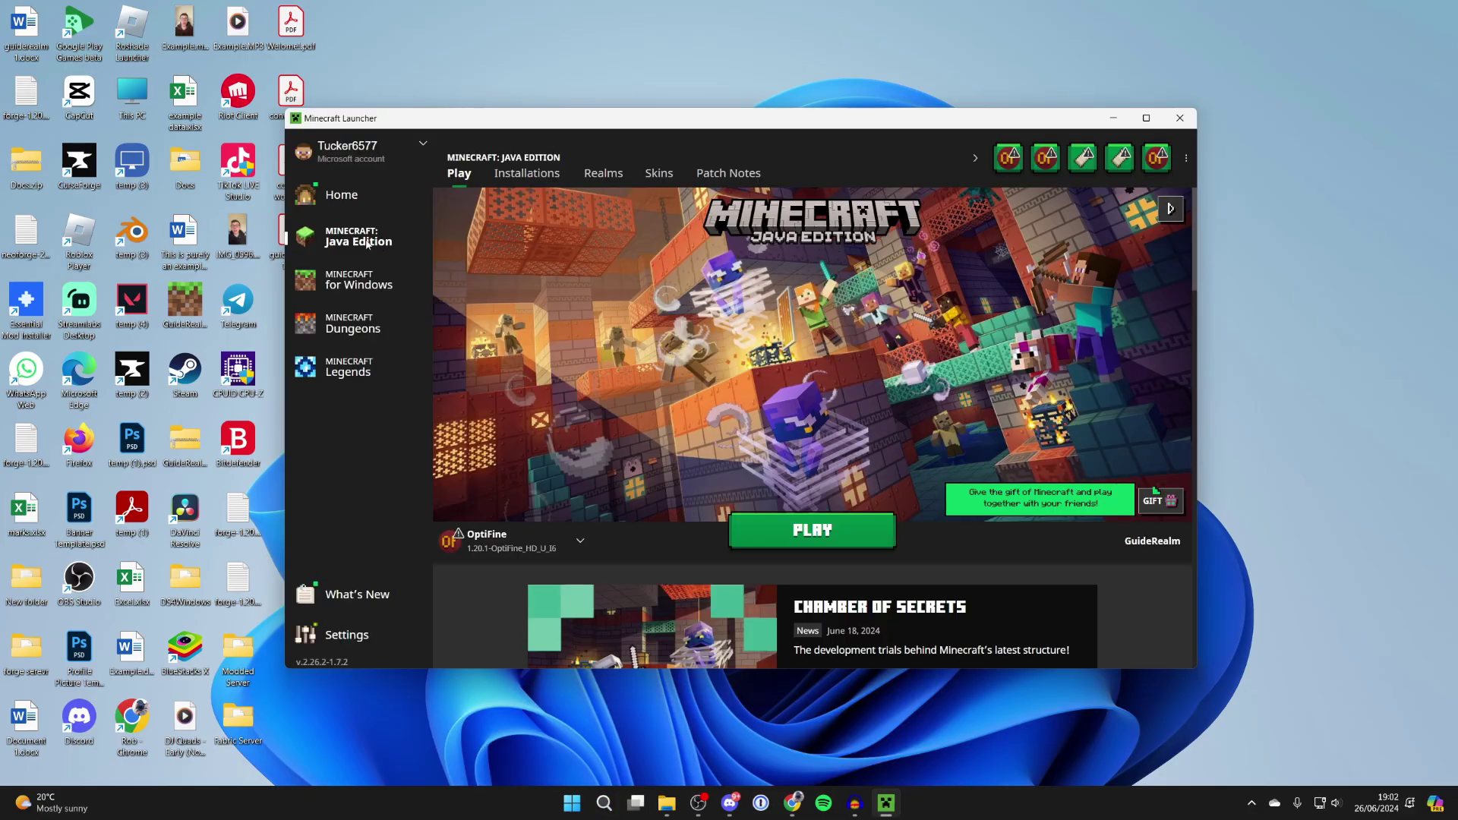
pyautogui.click(562, 540)
pyautogui.click(523, 344)
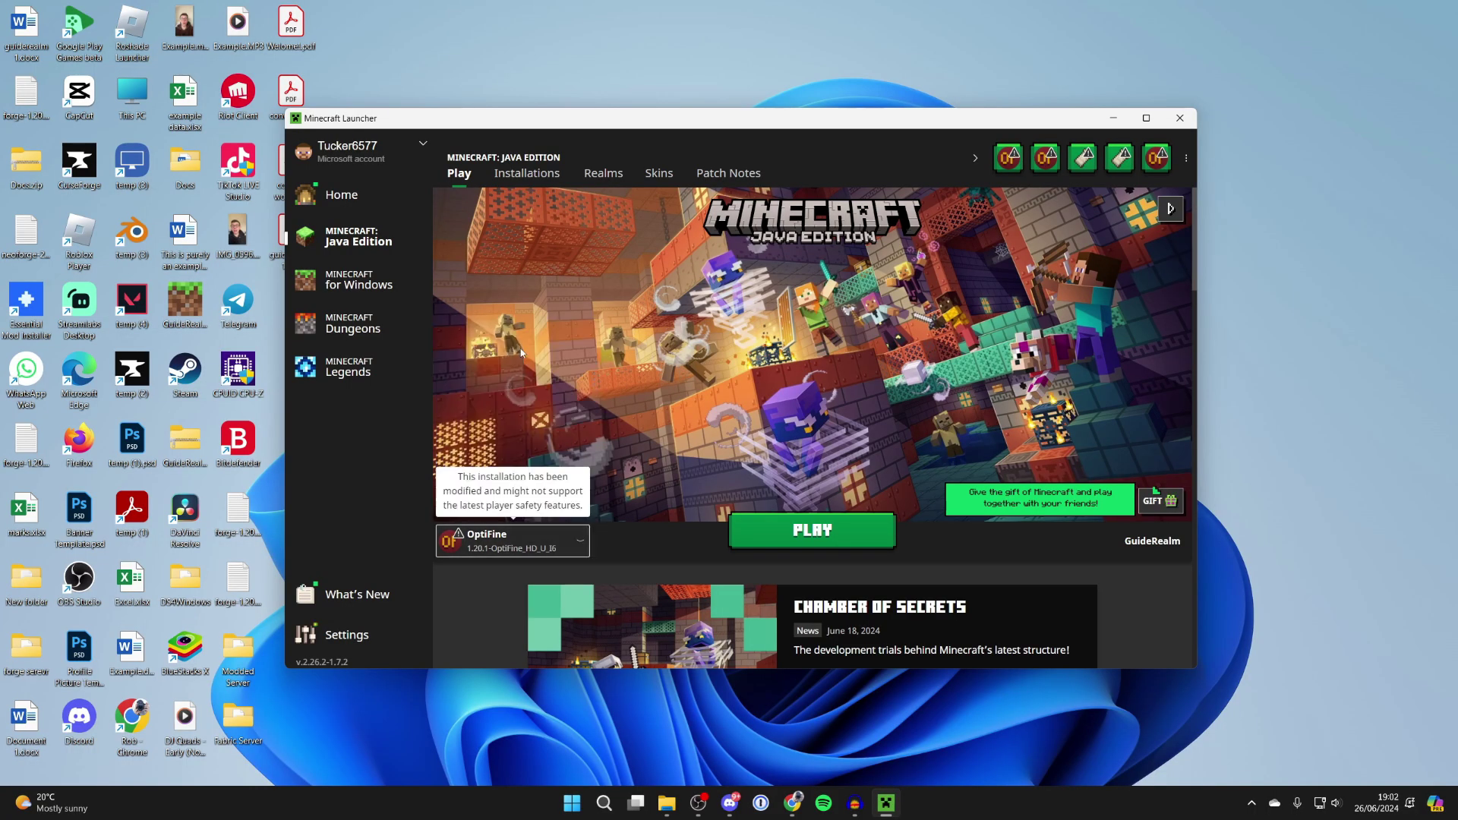
# Start the game with the OptiFine installation and open the shaders folder from the Shaders video settings.
pyautogui.click(811, 530)
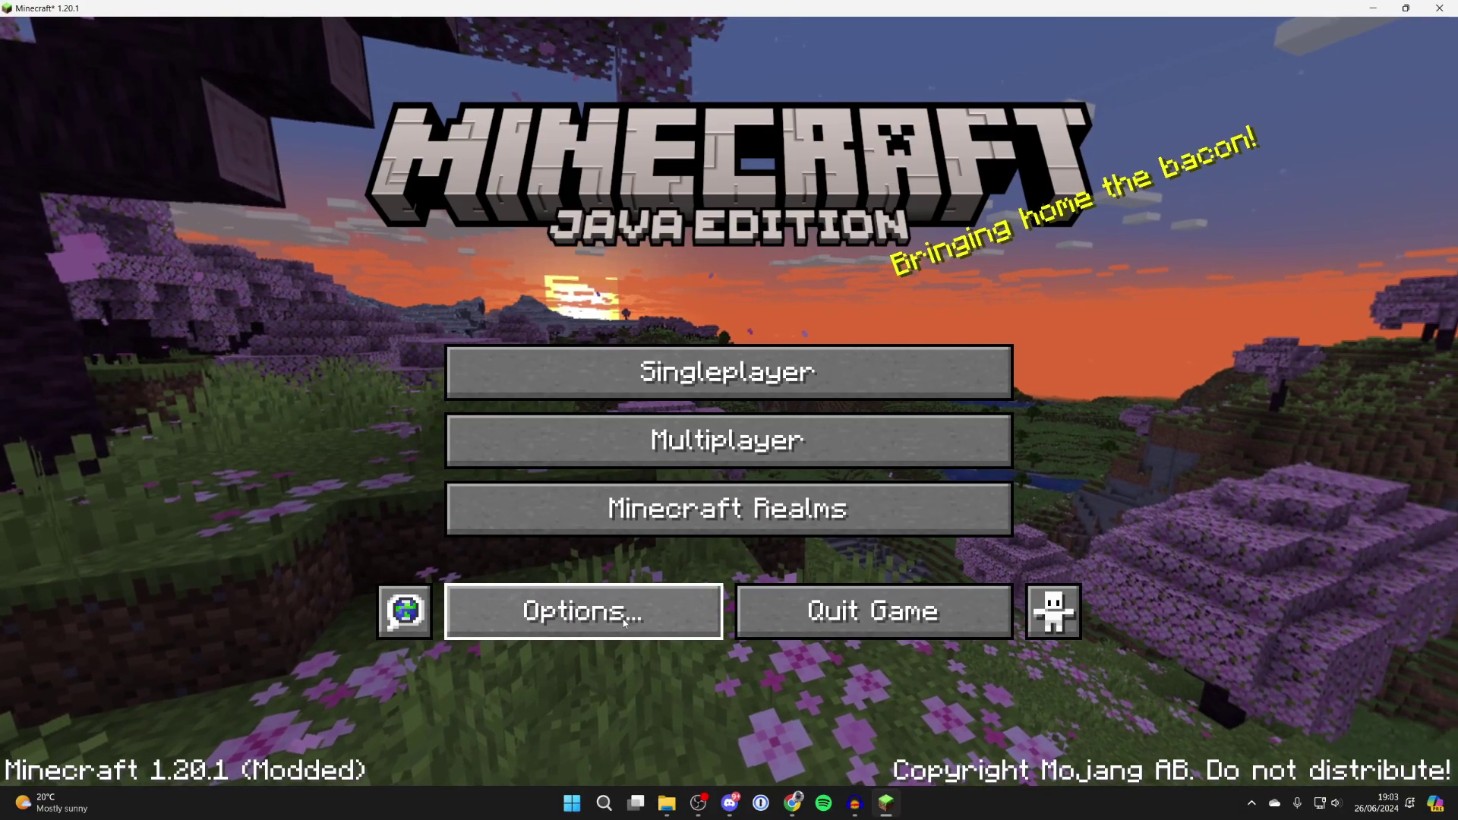
pyautogui.click(622, 618)
pyautogui.click(568, 373)
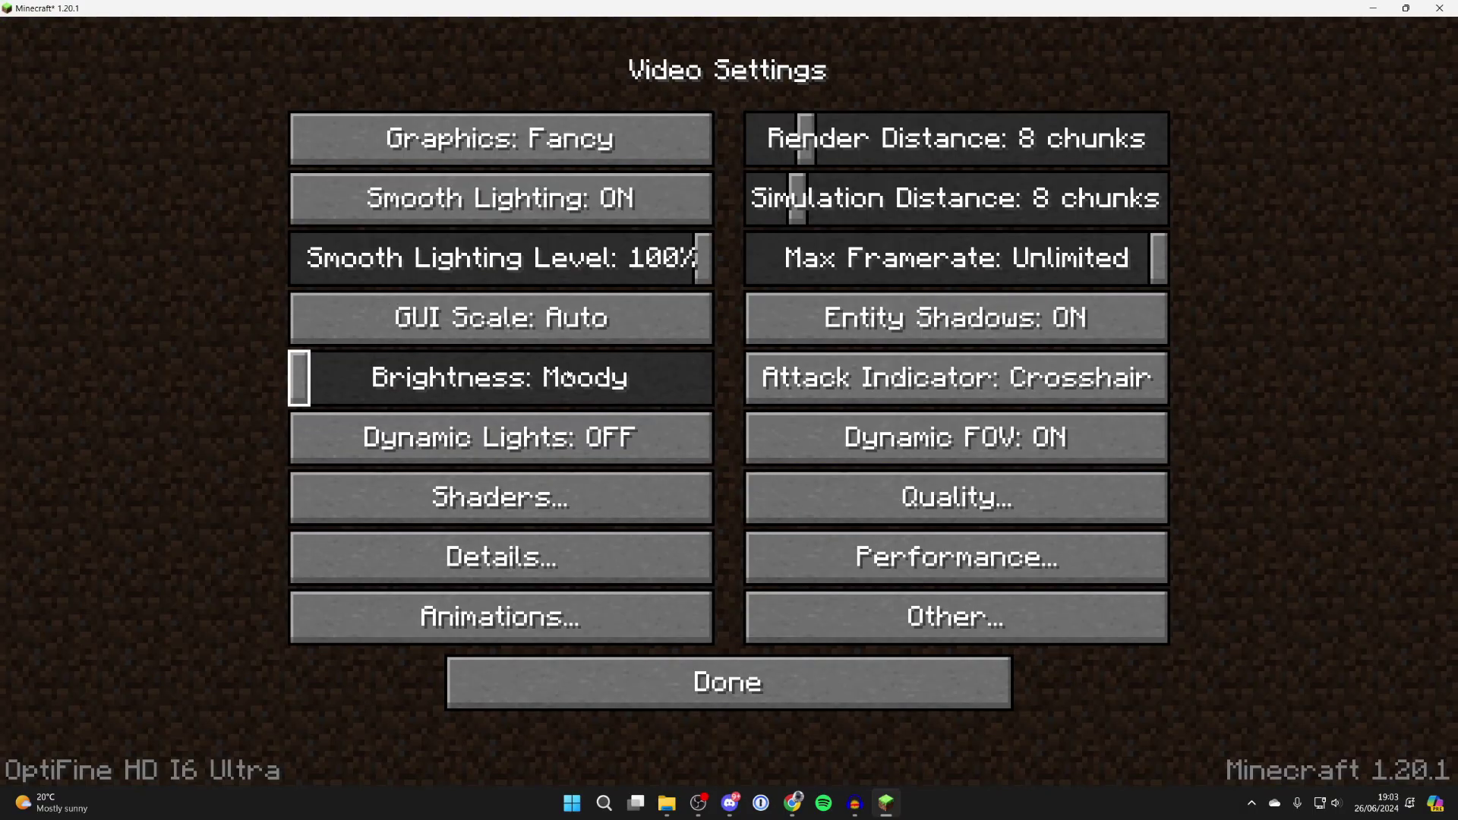
pyautogui.click(530, 499)
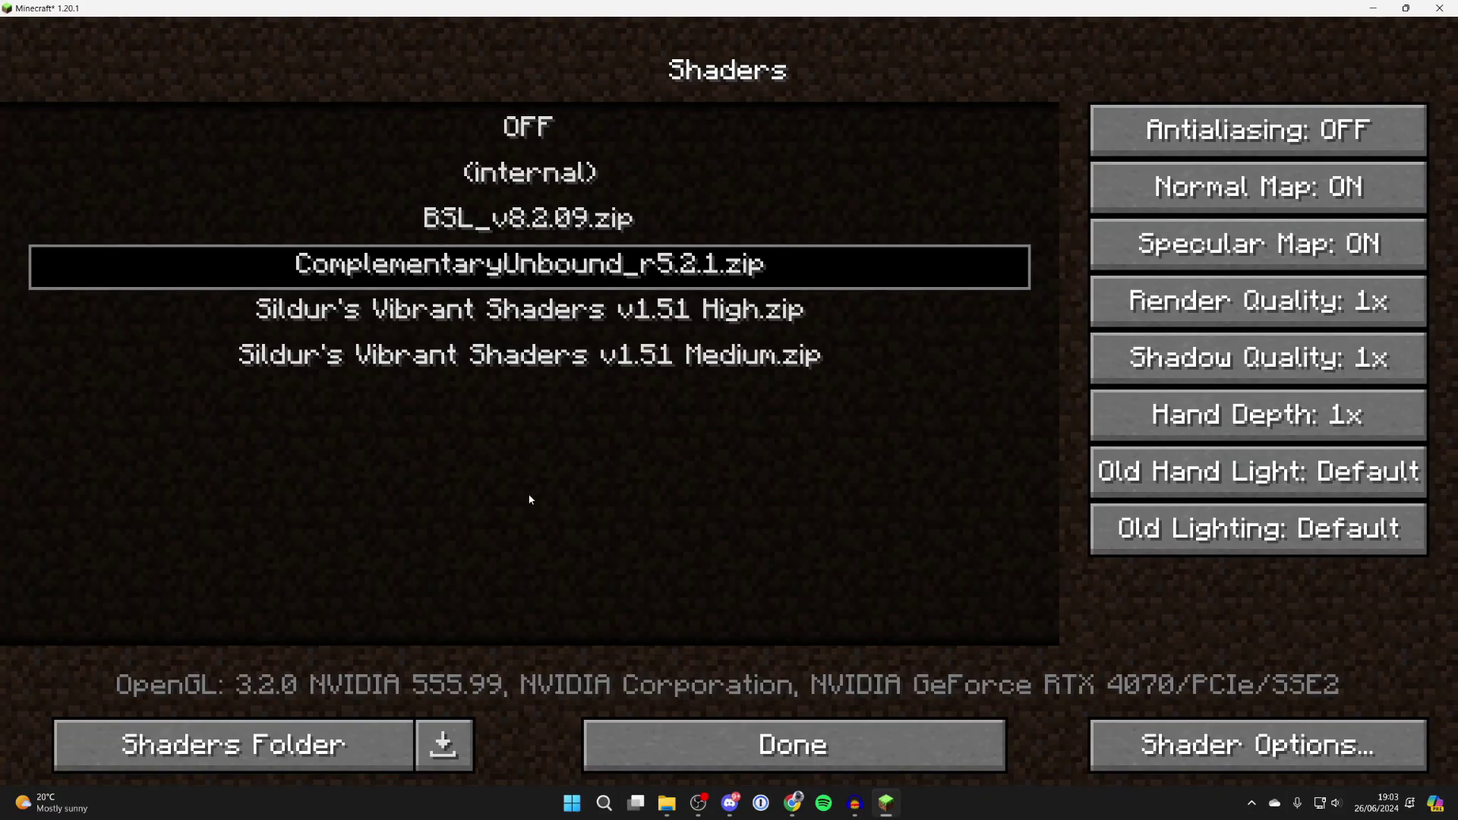
pyautogui.click(88, 740)
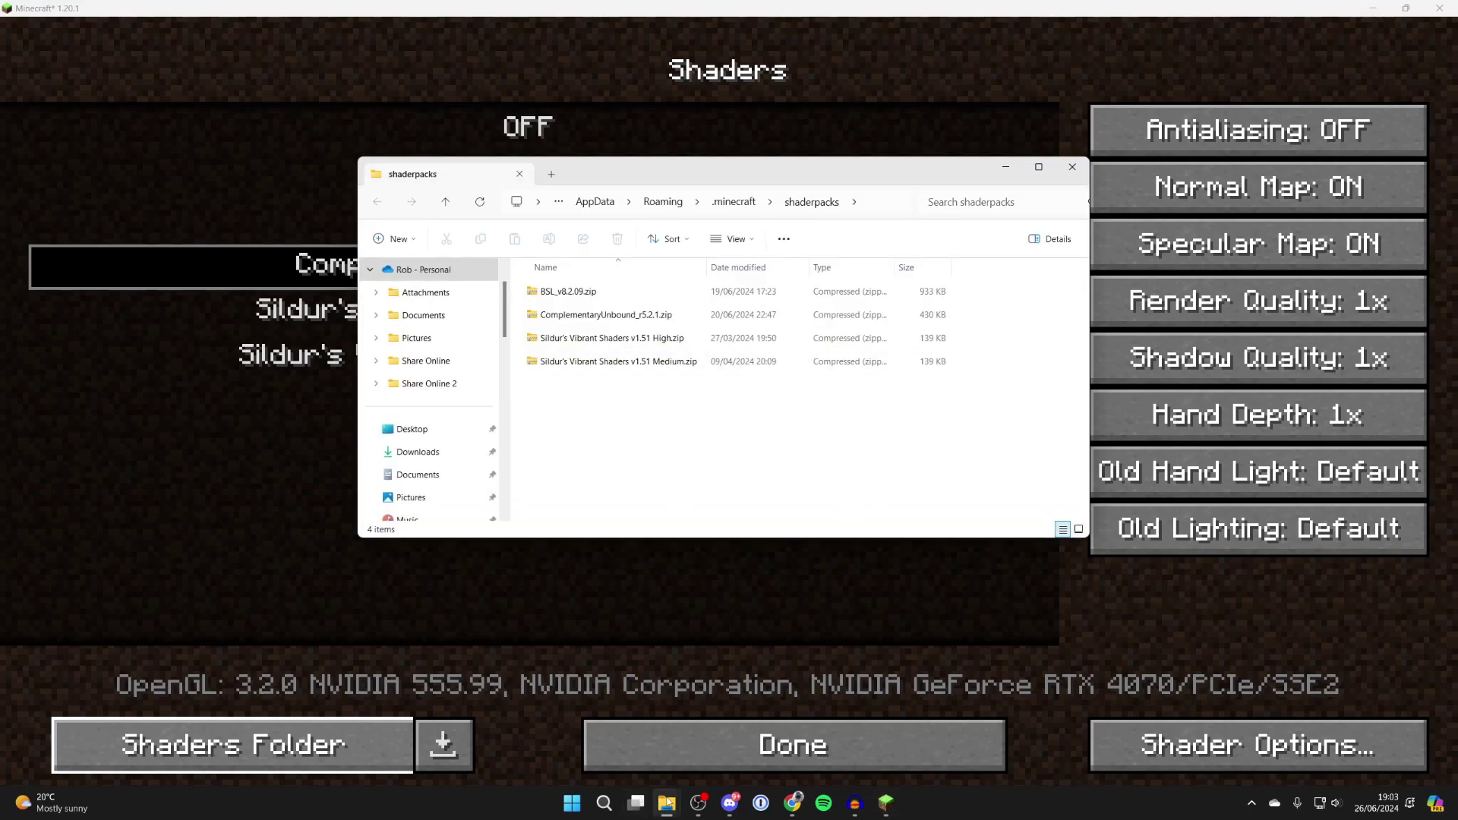
# Move Bliss_v2.0.4_(Chocapic13_Shaders_edit).zip from Downloads into the shaderpacks folder and close both File Explorer windows.
pyautogui.moveTo(666, 802)
pyautogui.click(614, 745)
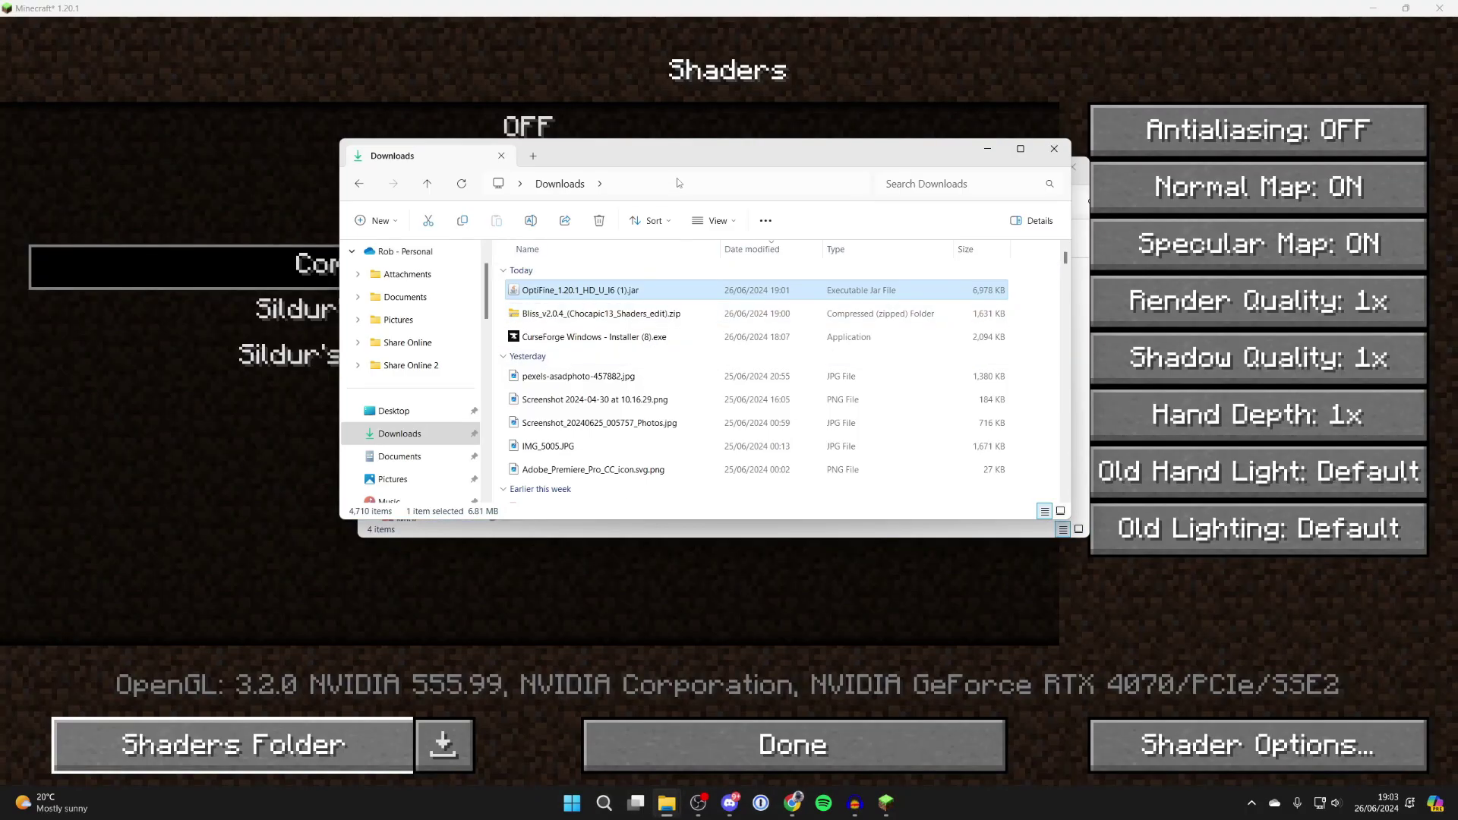
pyautogui.moveTo(685, 158); pyautogui.dragTo(1029, 228)
pyautogui.moveTo(946, 384); pyautogui.dragTo(624, 436)
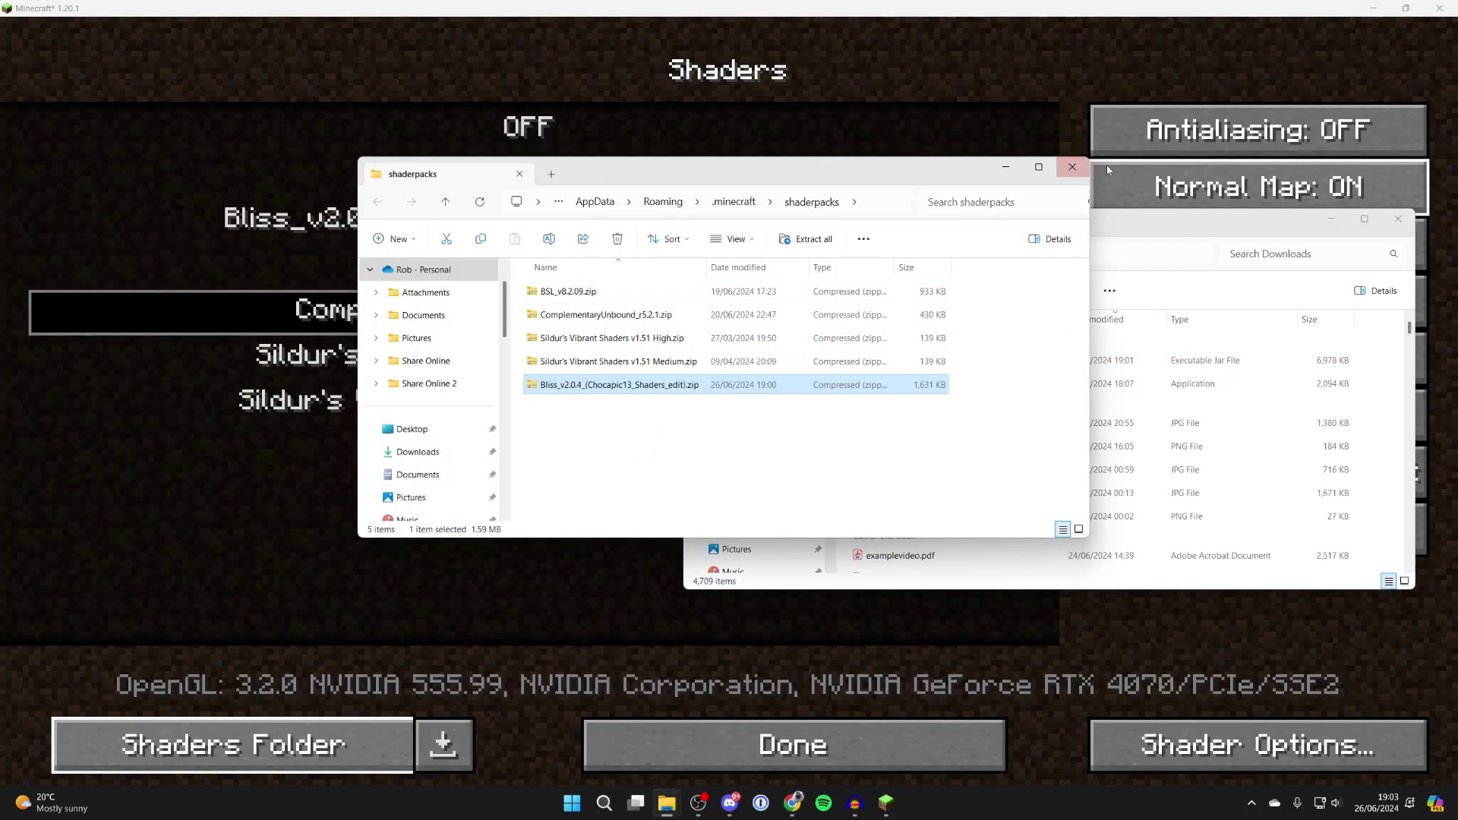
pyautogui.click(1071, 166)
pyautogui.click(1398, 218)
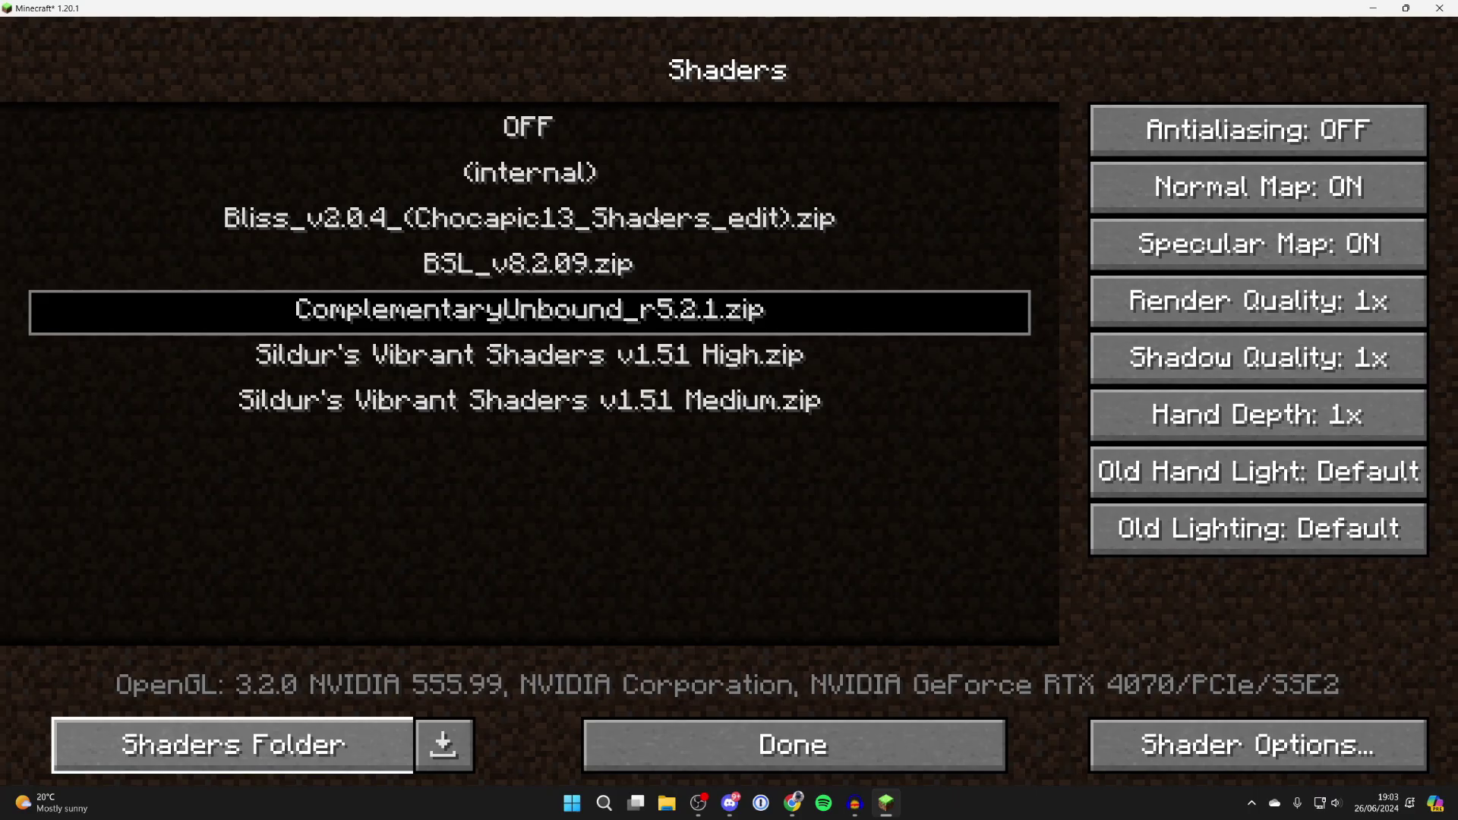
# Apply the Bliss_v2.0.4_(Chocapic13_Shaders_edit).zip shader pack, leave the settings and enter a singleplayer world.
pyautogui.click(654, 224)
pyautogui.click(765, 733)
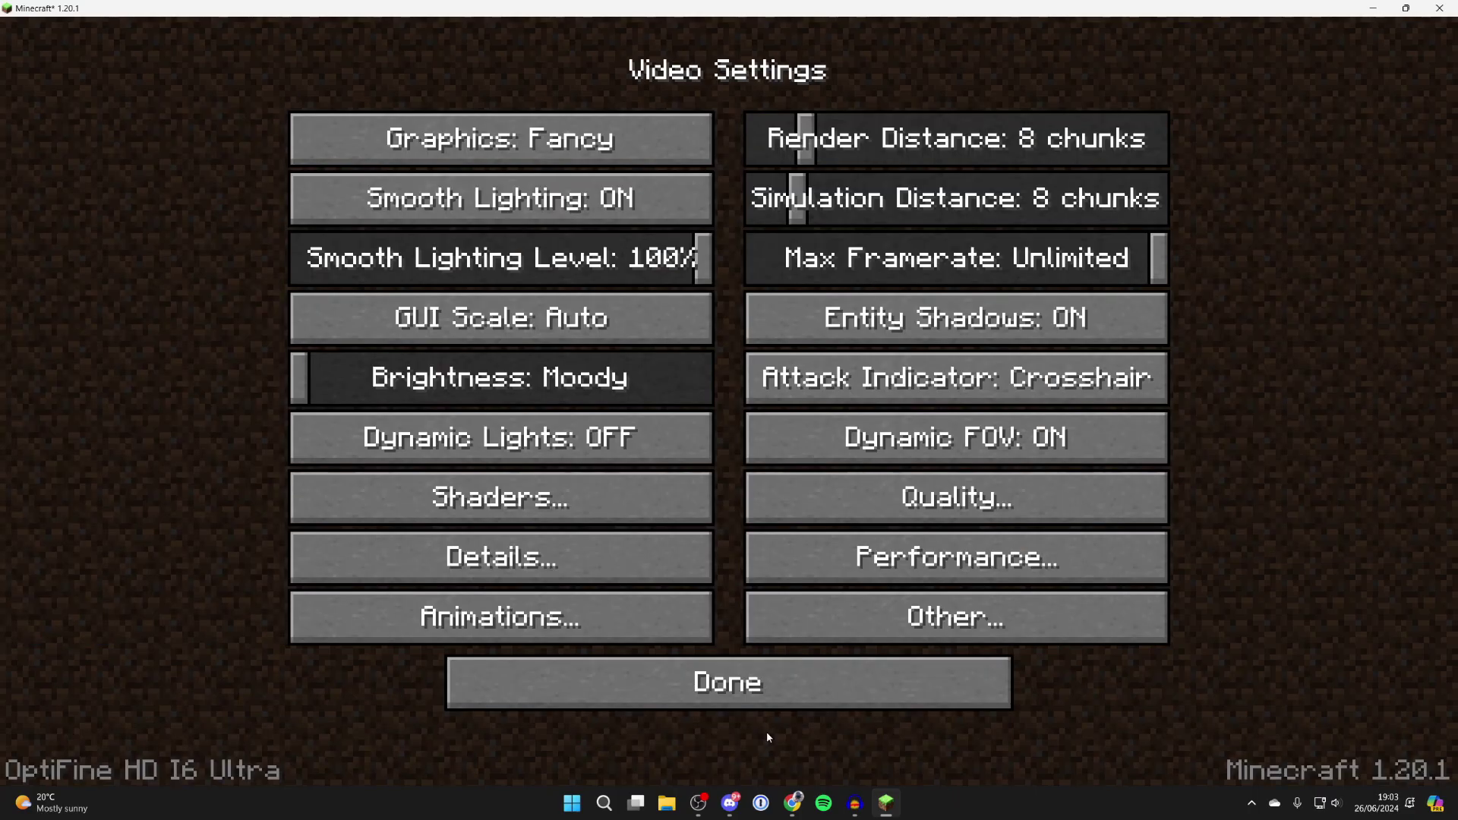
pyautogui.click(765, 683)
pyautogui.click(760, 653)
pyautogui.click(693, 368)
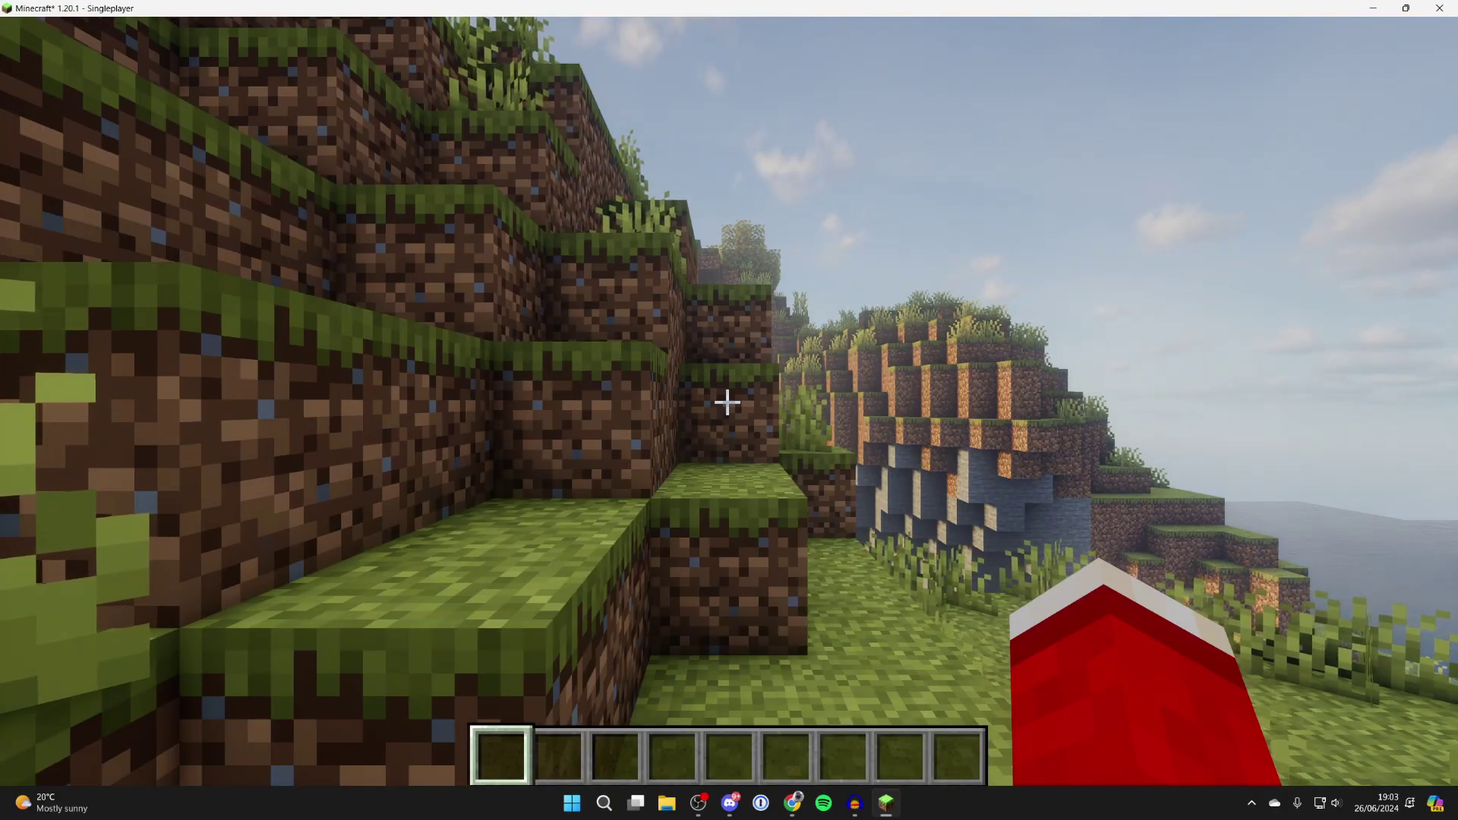
# Walk over the grassy hilltop toward the sun to examine the shader's sunlight, clouds, foliage and distant sea.
pyautogui.press('w')
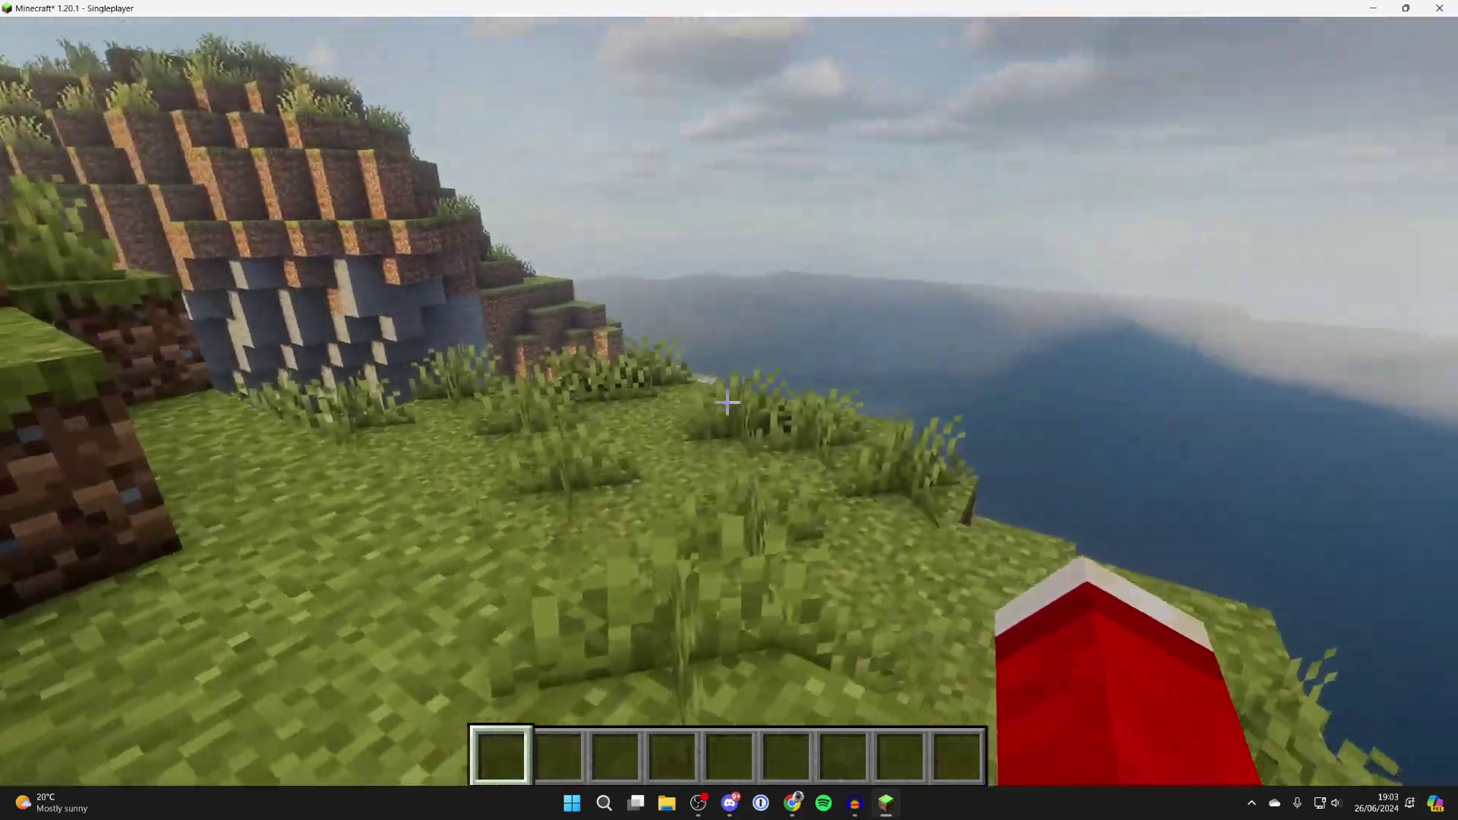
pyautogui.press('w')
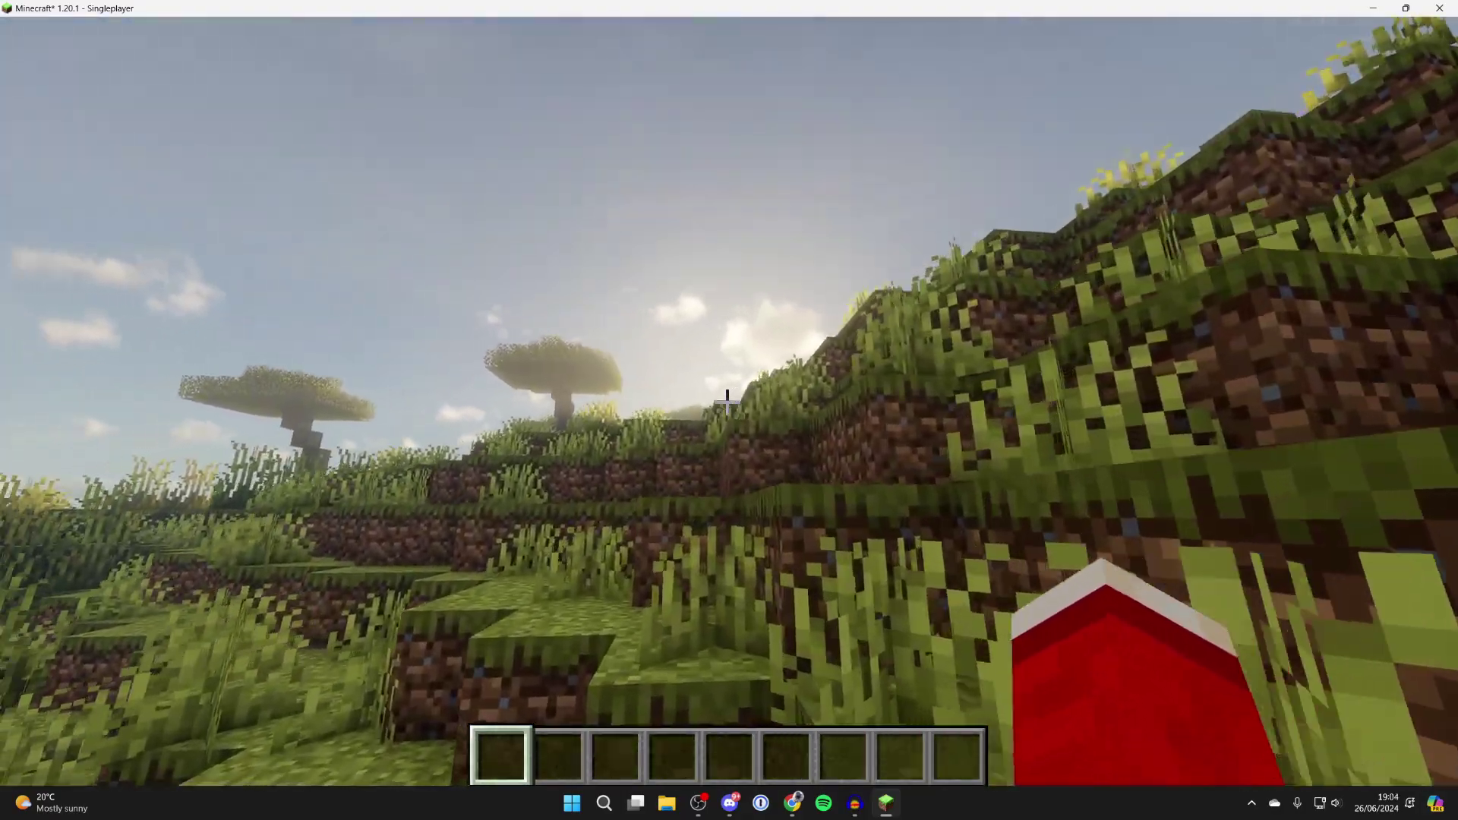
pyautogui.moveTo(728, 402)
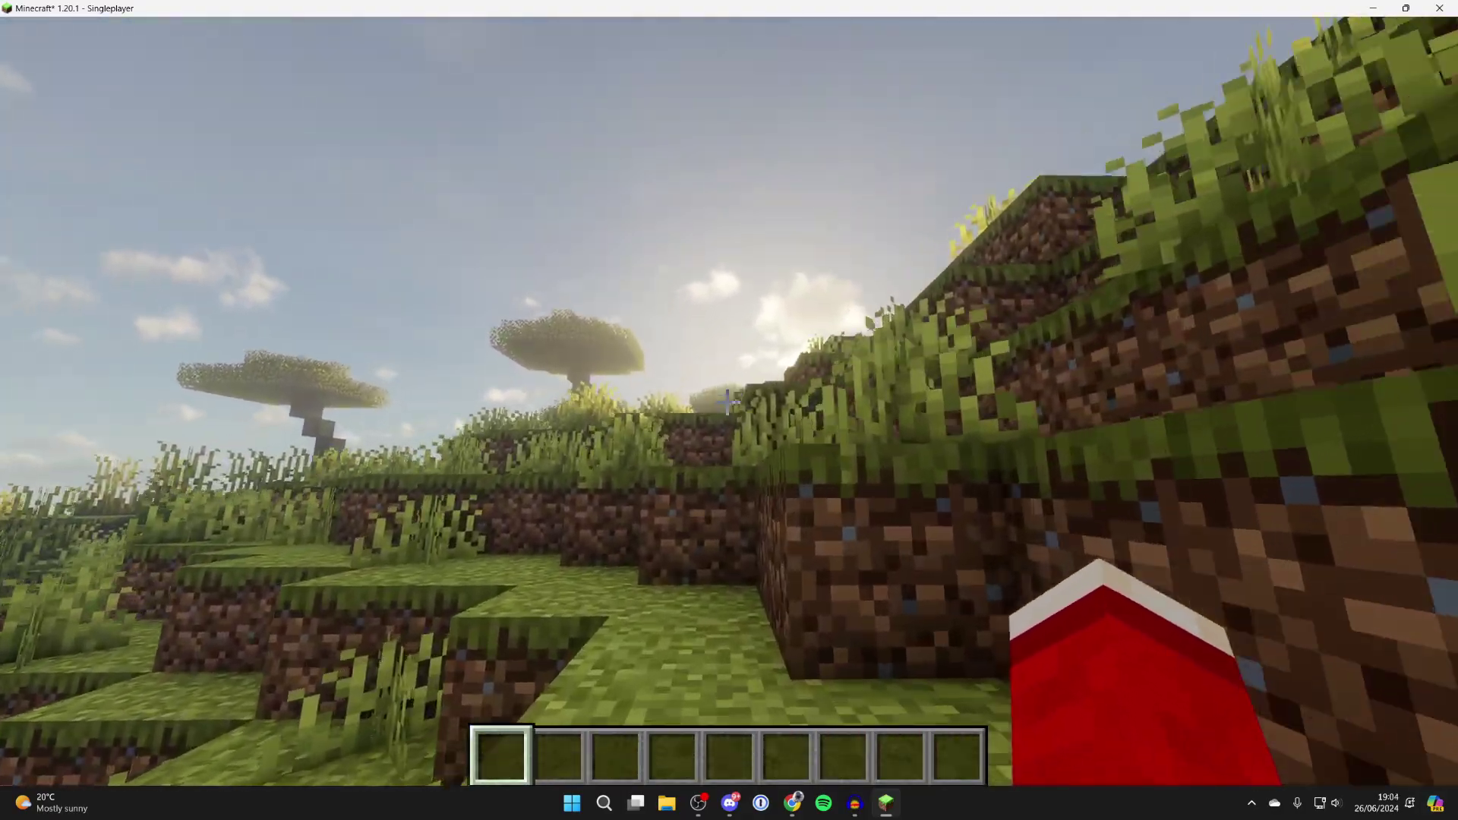
pyautogui.press('w')
pyautogui.press('space')
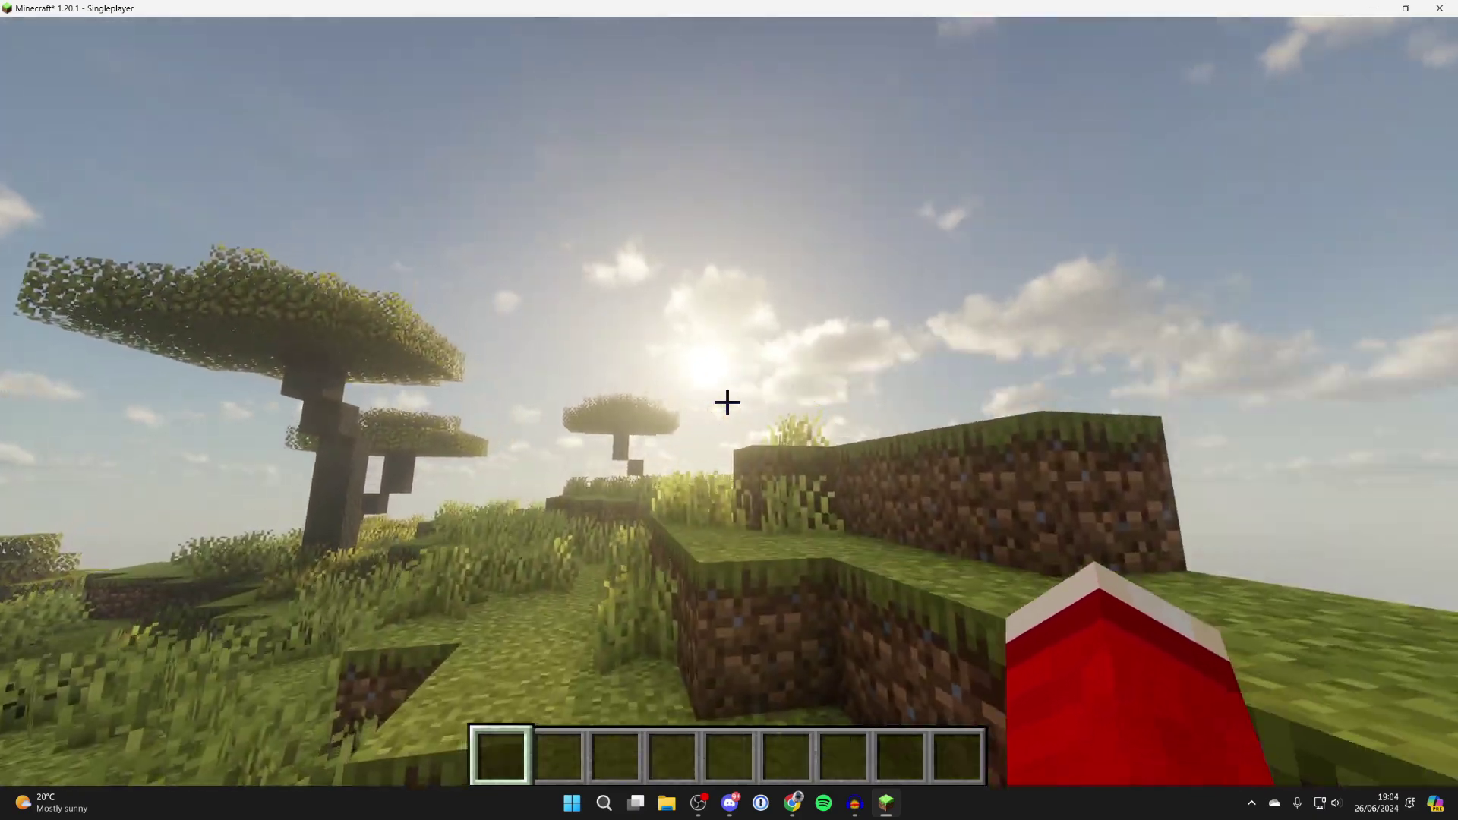
pyautogui.press('w')
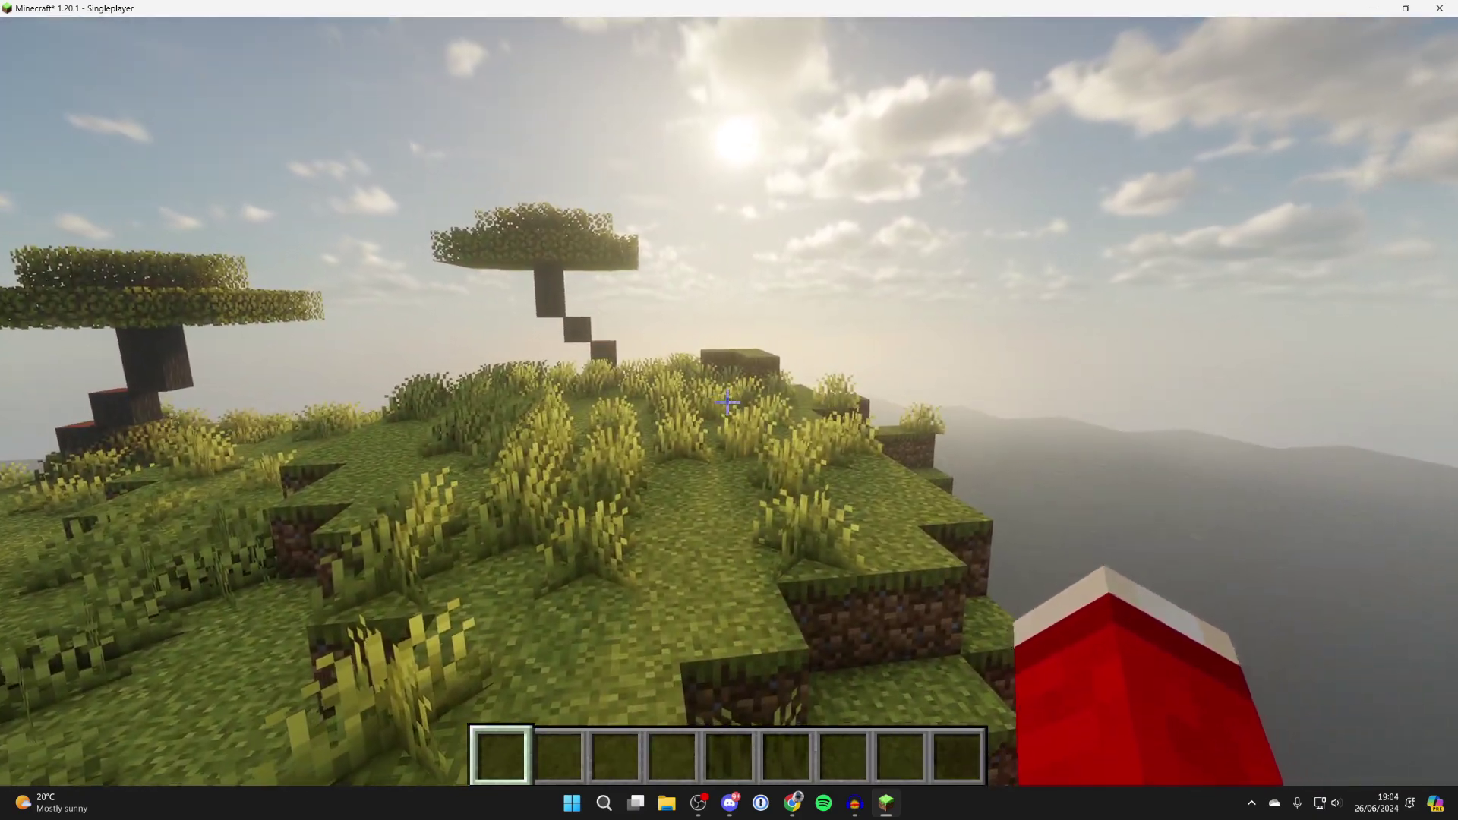
pyautogui.press('Escape')
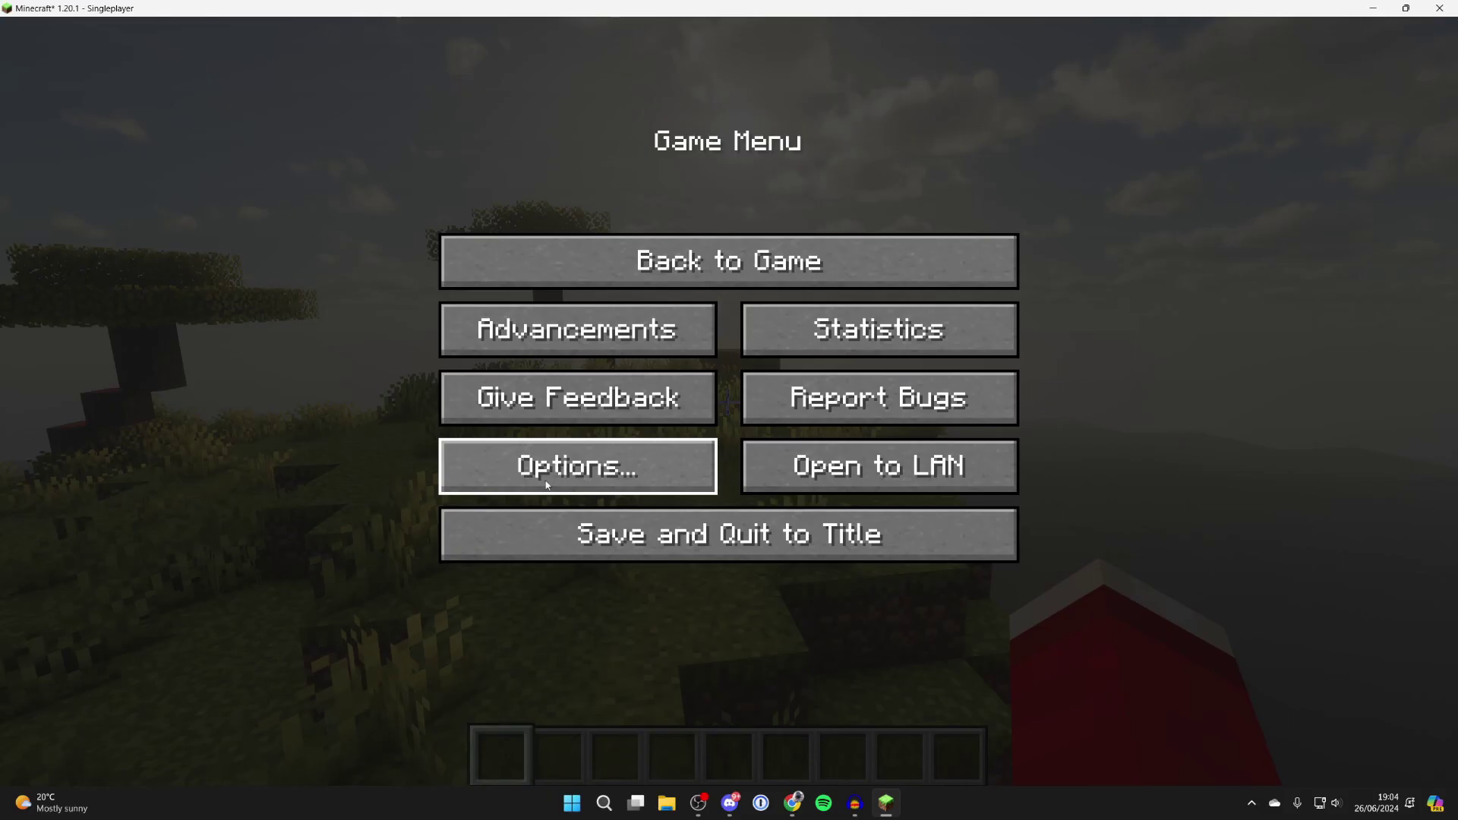
pyautogui.press('Escape')
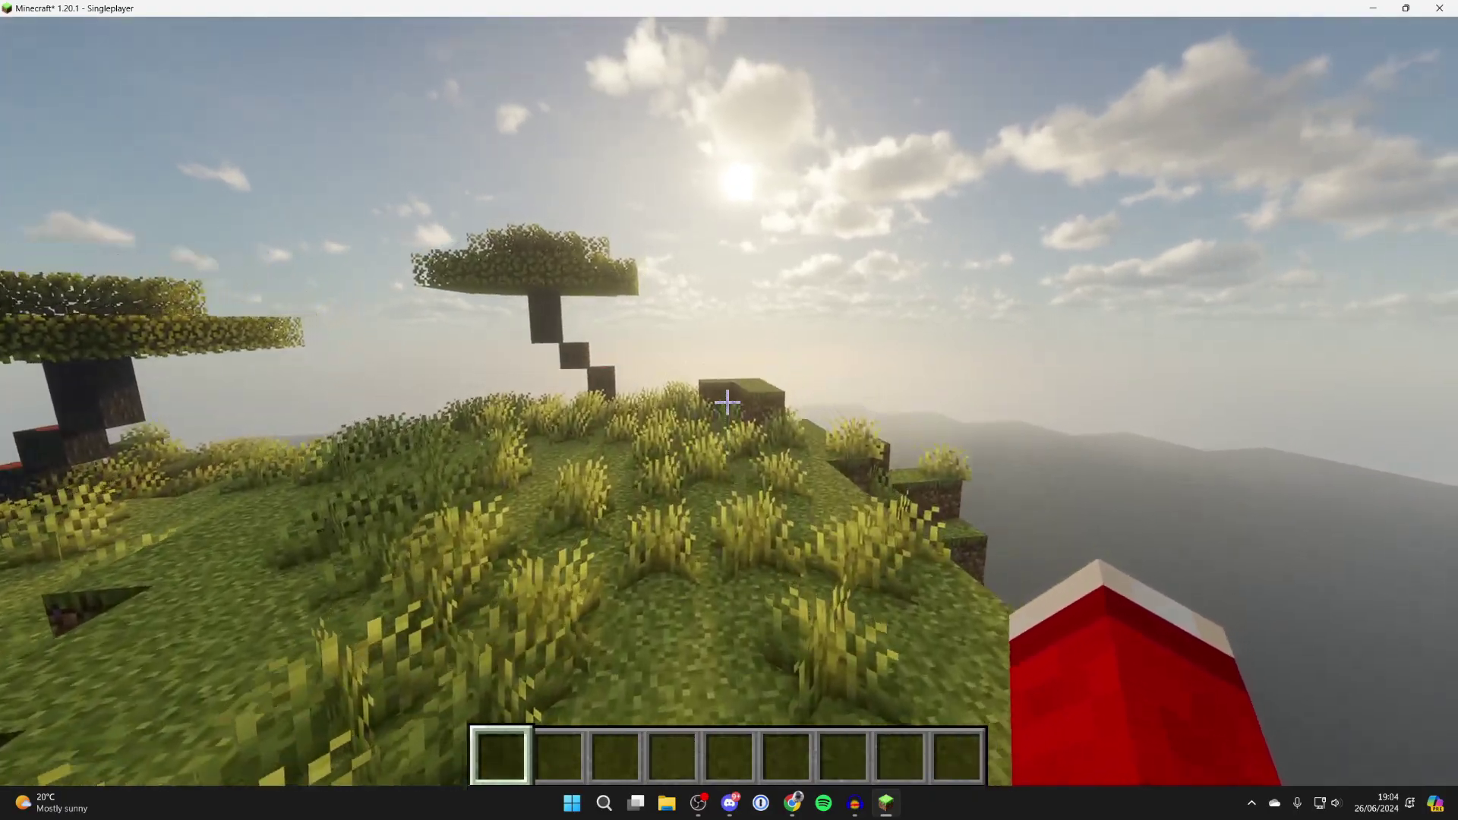
pyautogui.press('w')
pyautogui.press('space')
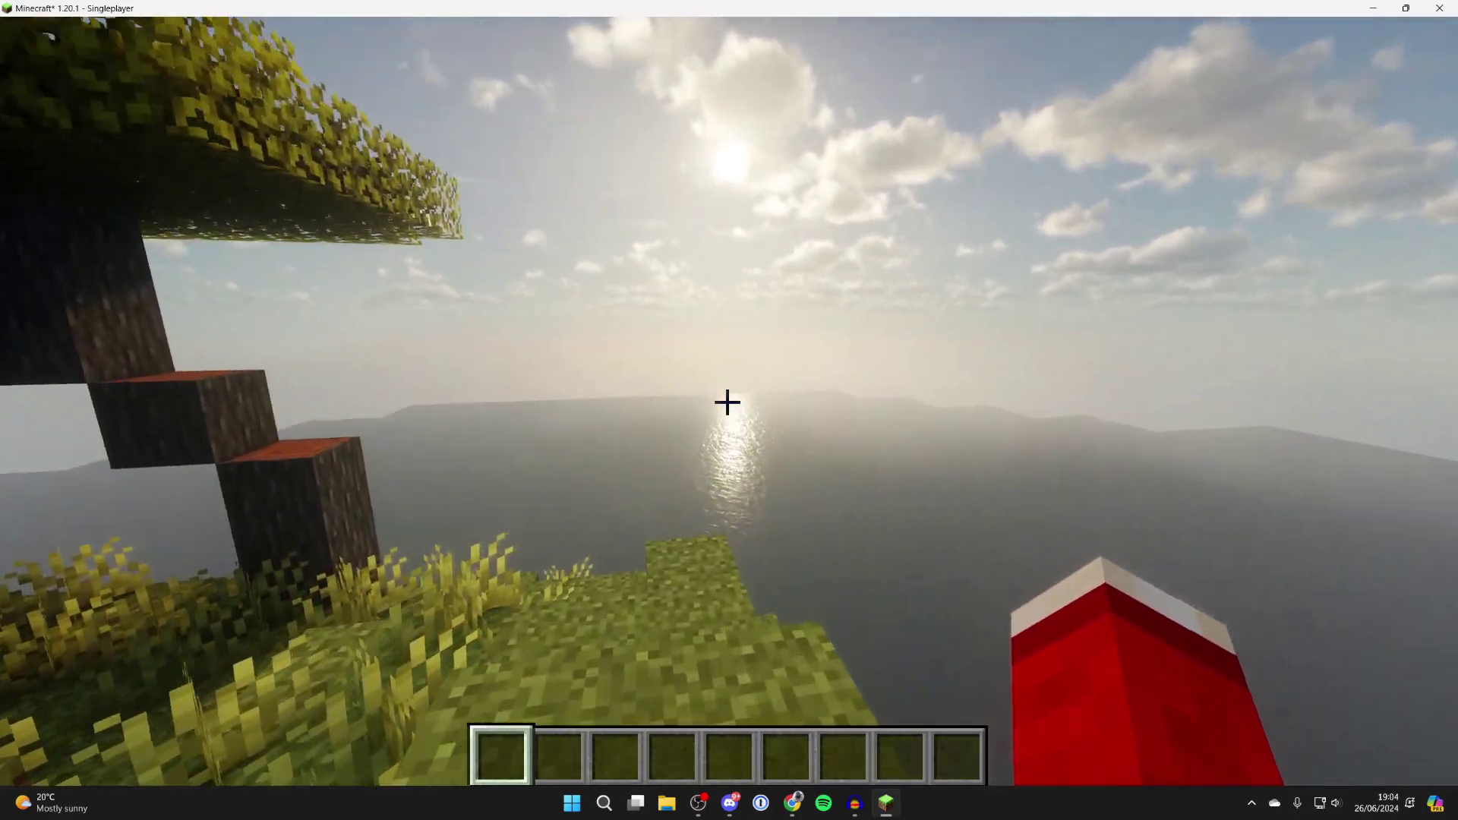
pyautogui.press('w')
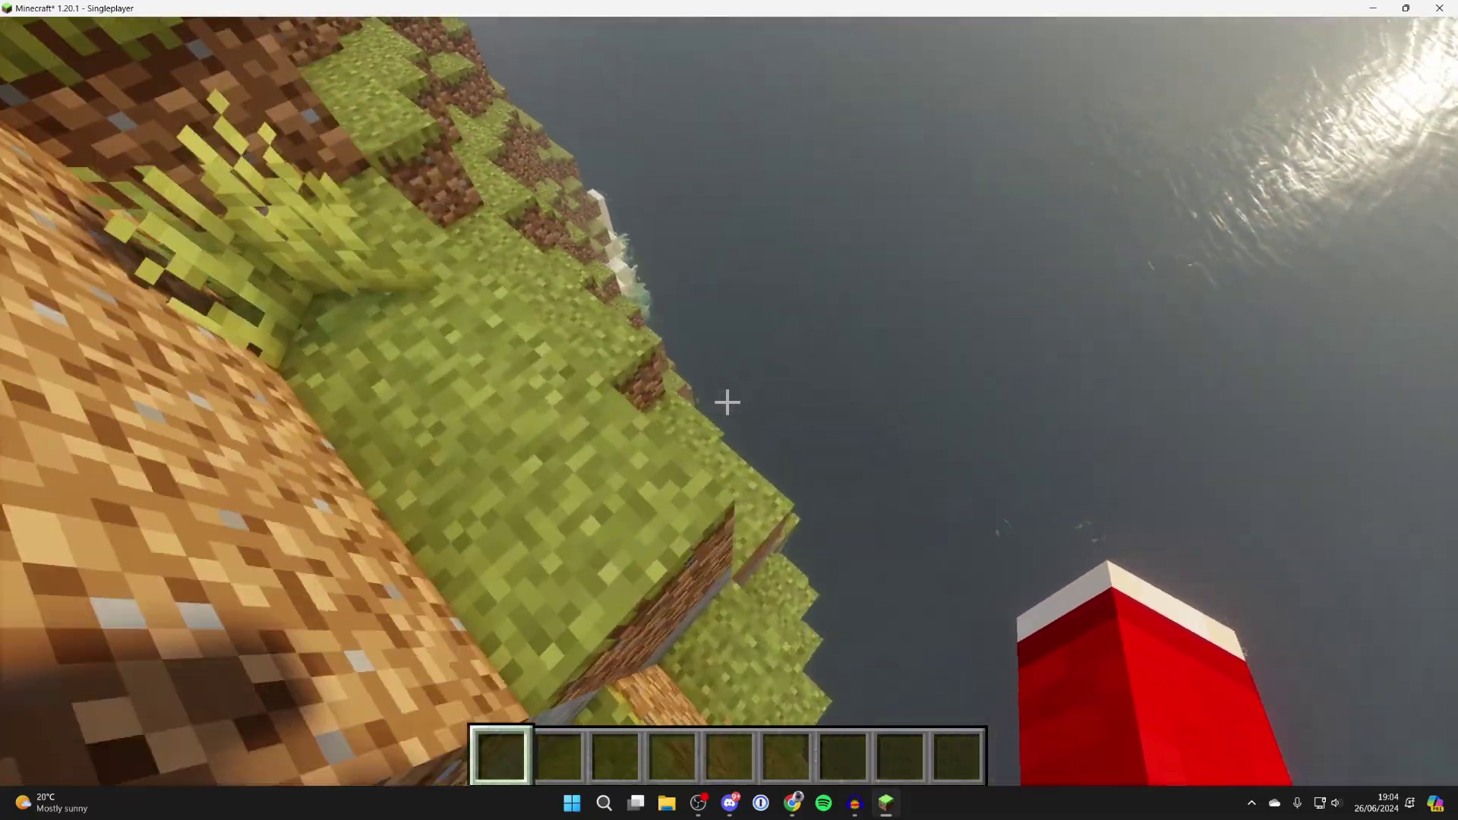
# Drop into the sea beside the cliff to examine the underwater view, water surface and reflections, and climb back ashore.
pyautogui.press('w')
pyautogui.press('space')
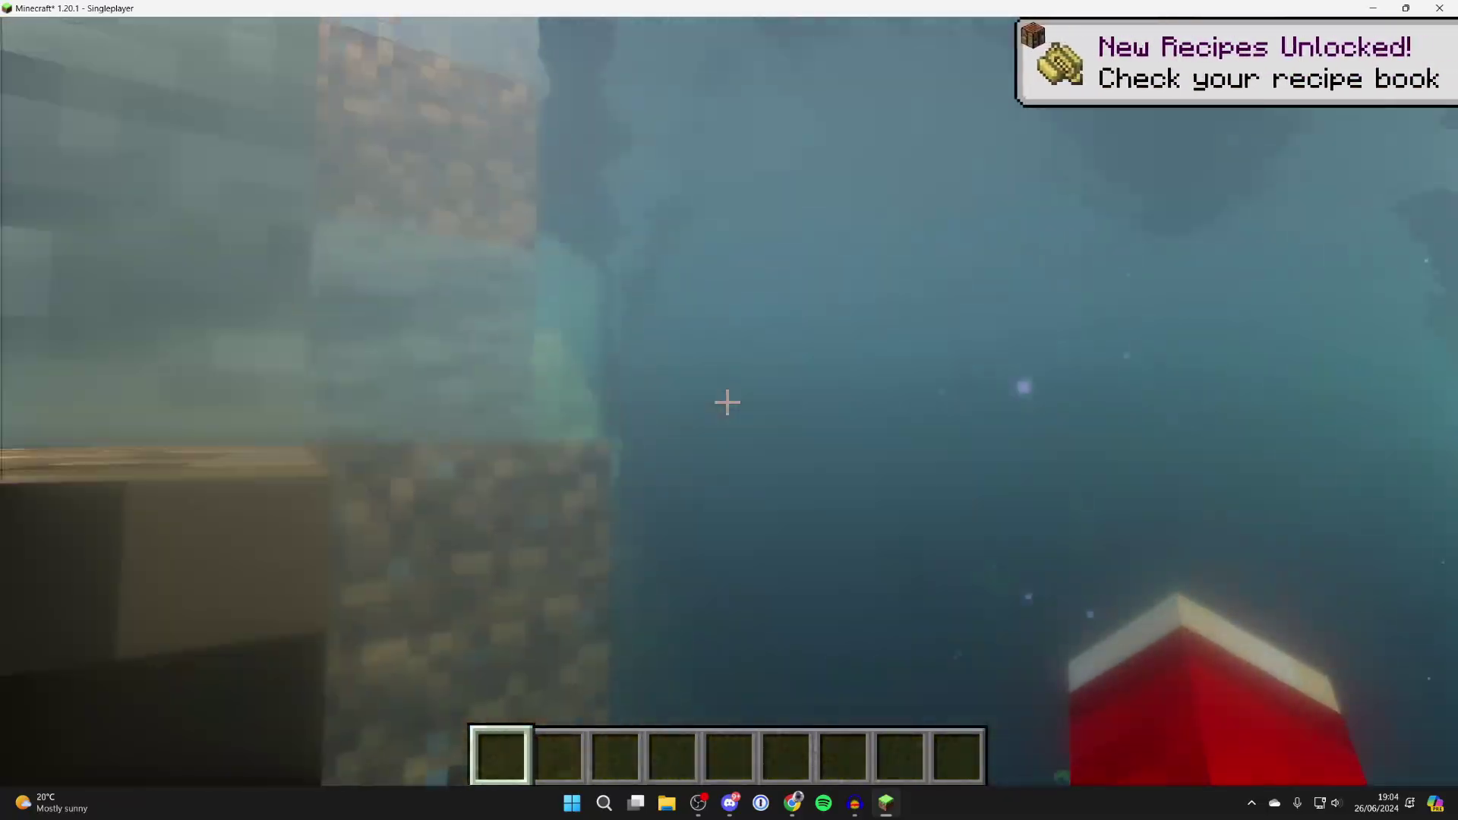
pyautogui.press('w')
pyautogui.press('space')
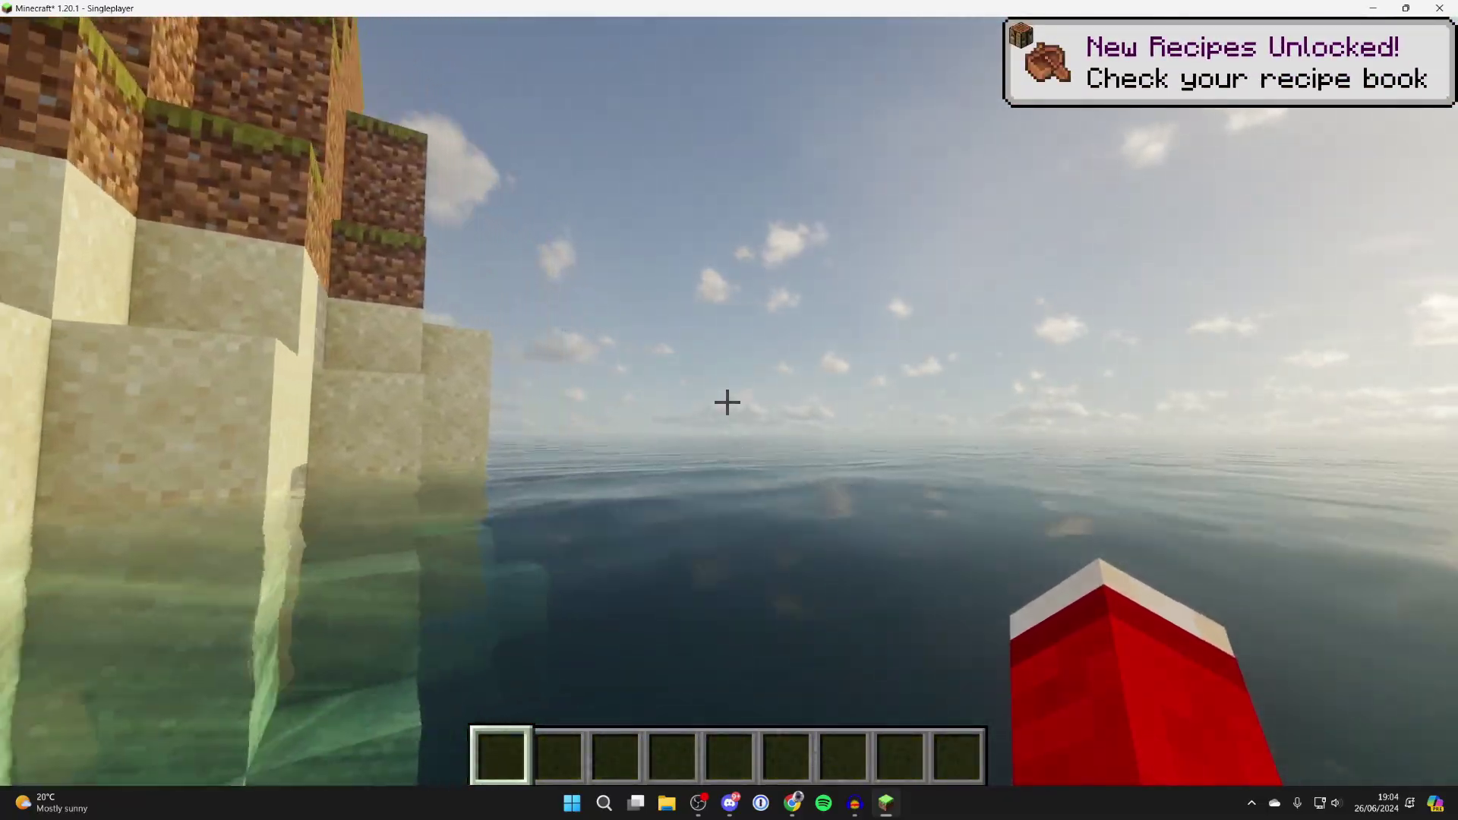
pyautogui.press('w')
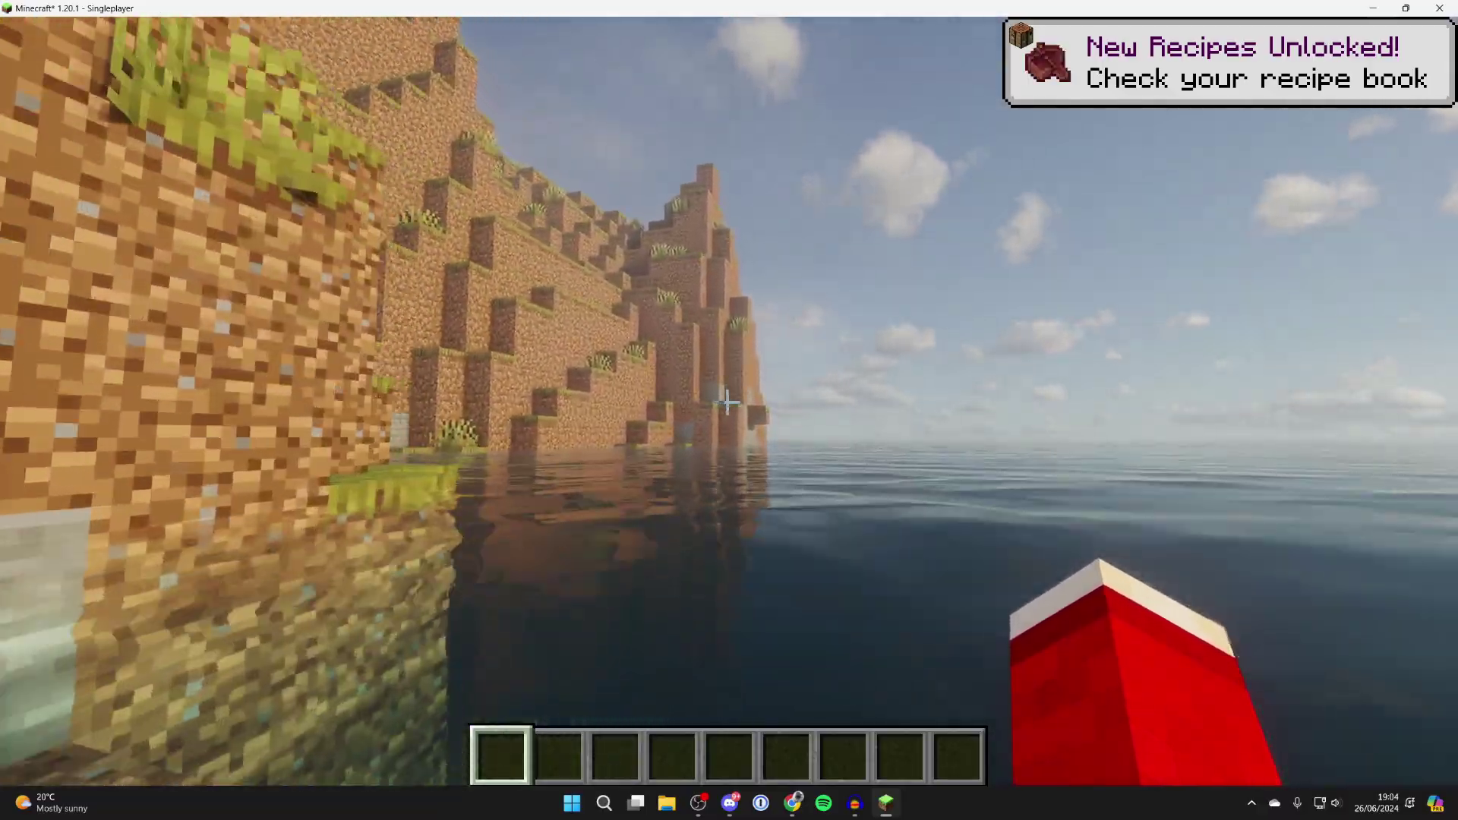
pyautogui.press('w')
pyautogui.press('space')
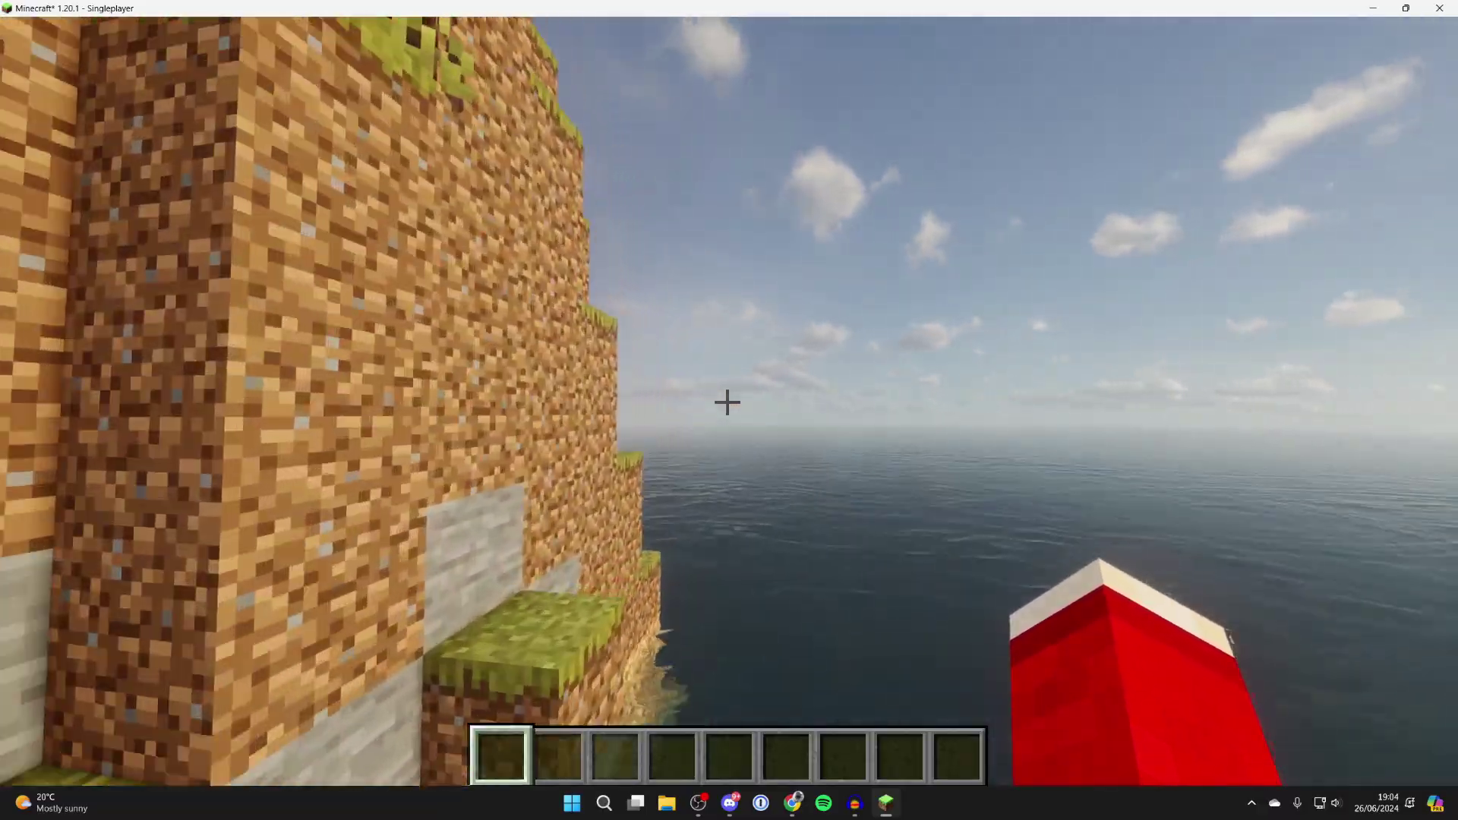
# Climb the hillside and cross the grassland to examine the shader's shadows and lighting on grass, flowers and trees.
pyautogui.press('w')
pyautogui.press('a')
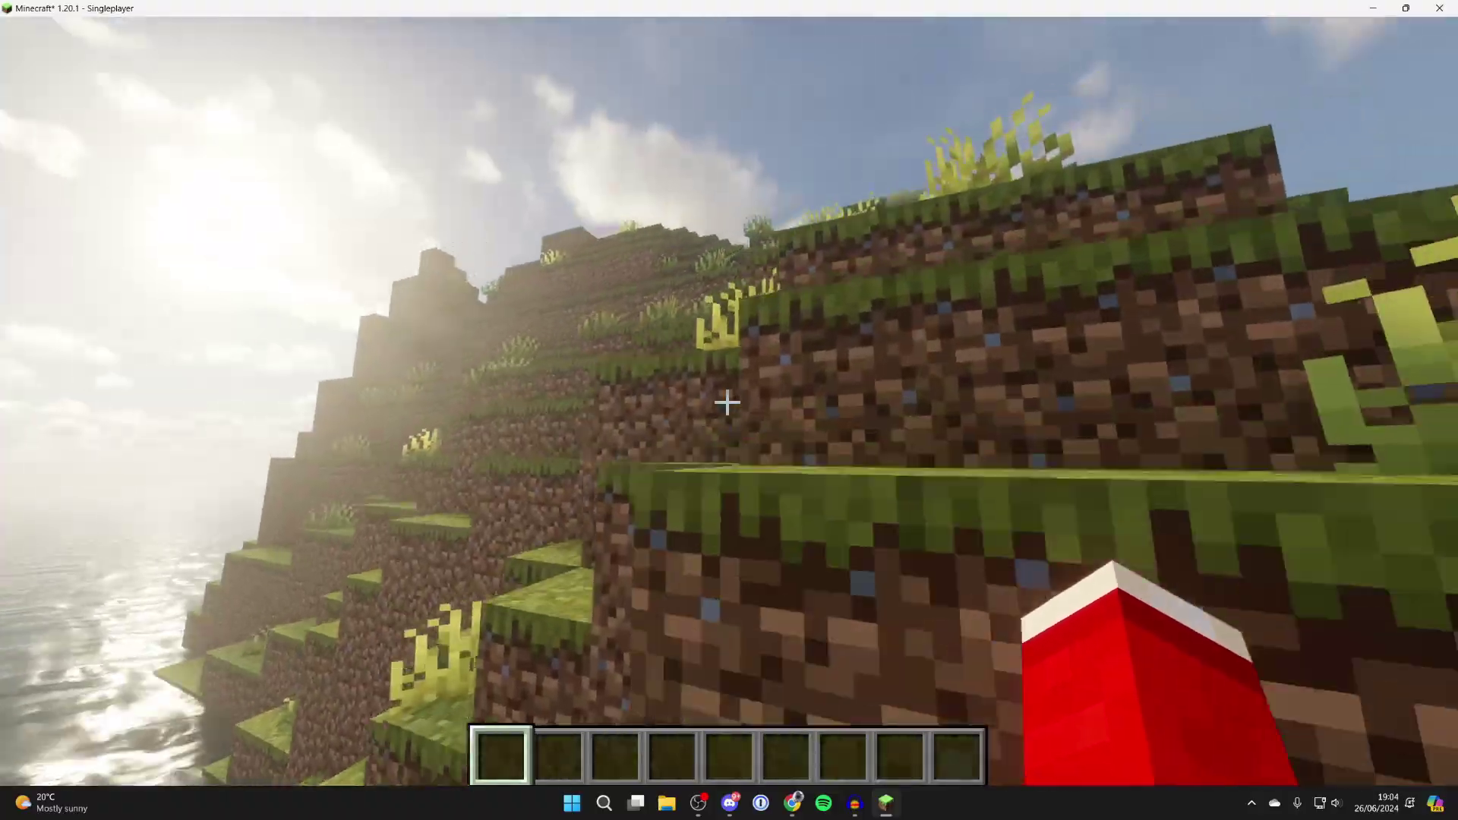
pyautogui.press('w')
pyautogui.press('space')
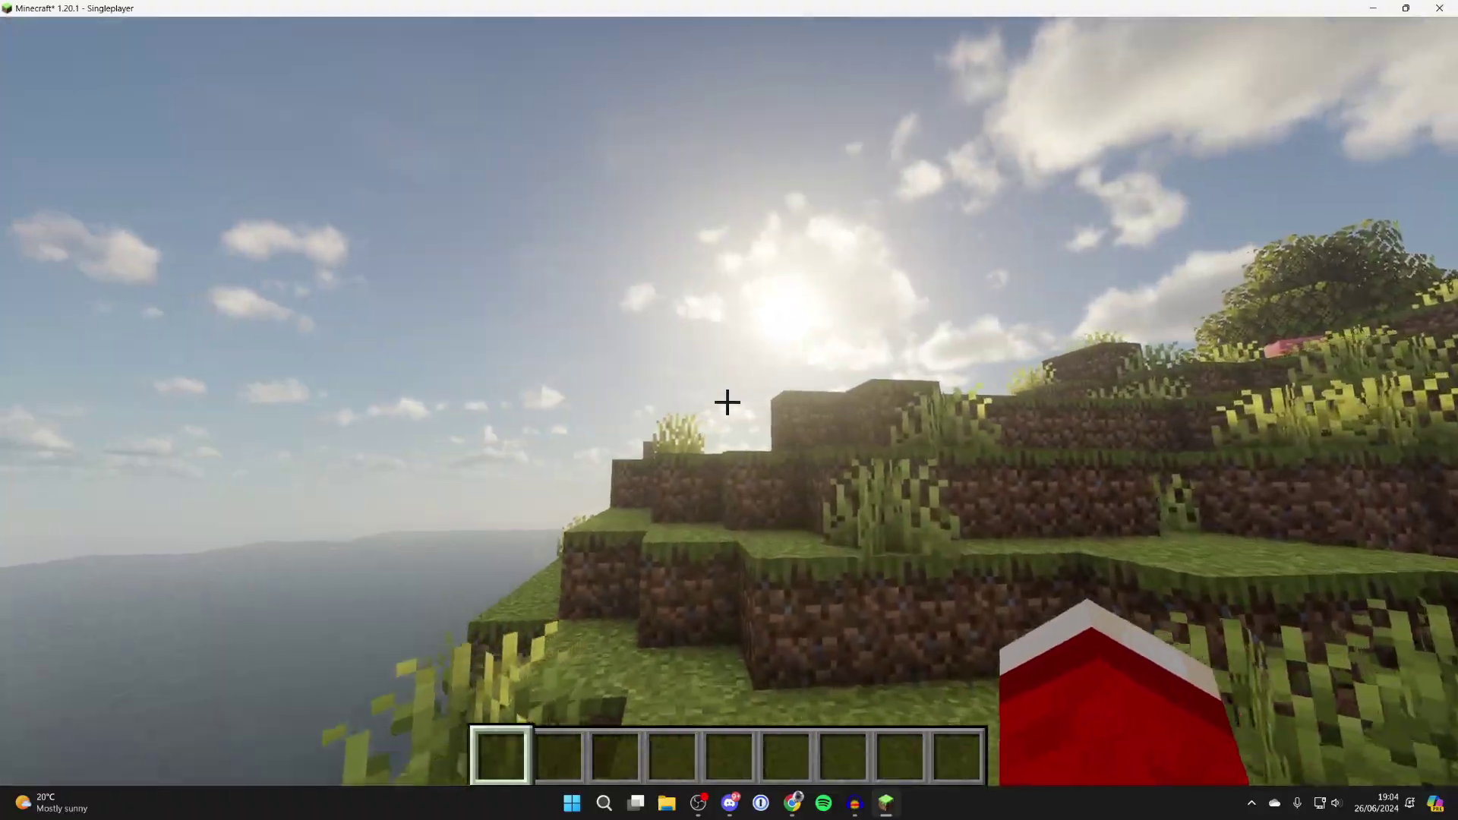
pyautogui.press('w')
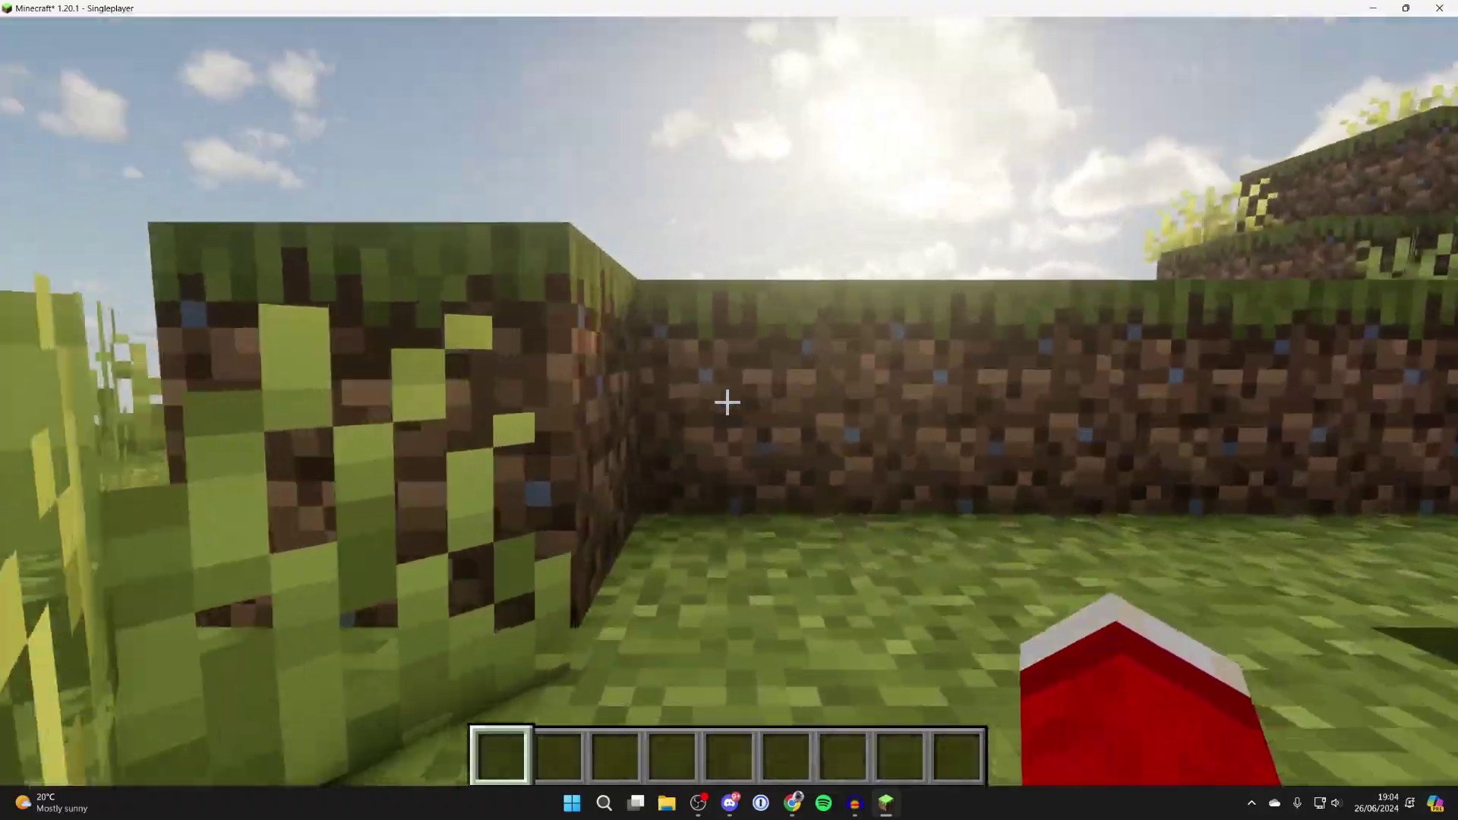
pyautogui.press('space')
pyautogui.press('w')
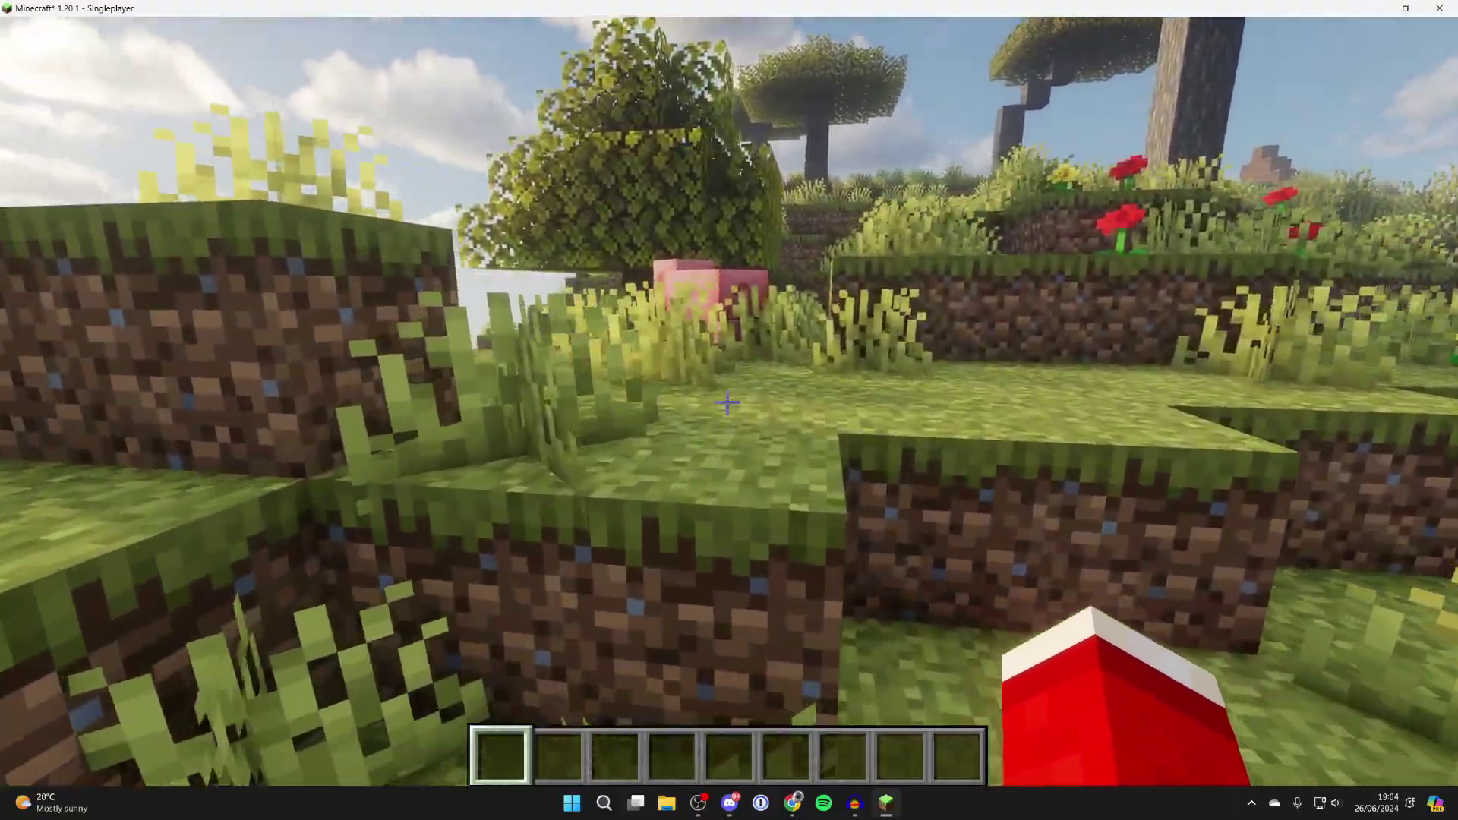
pyautogui.press('w')
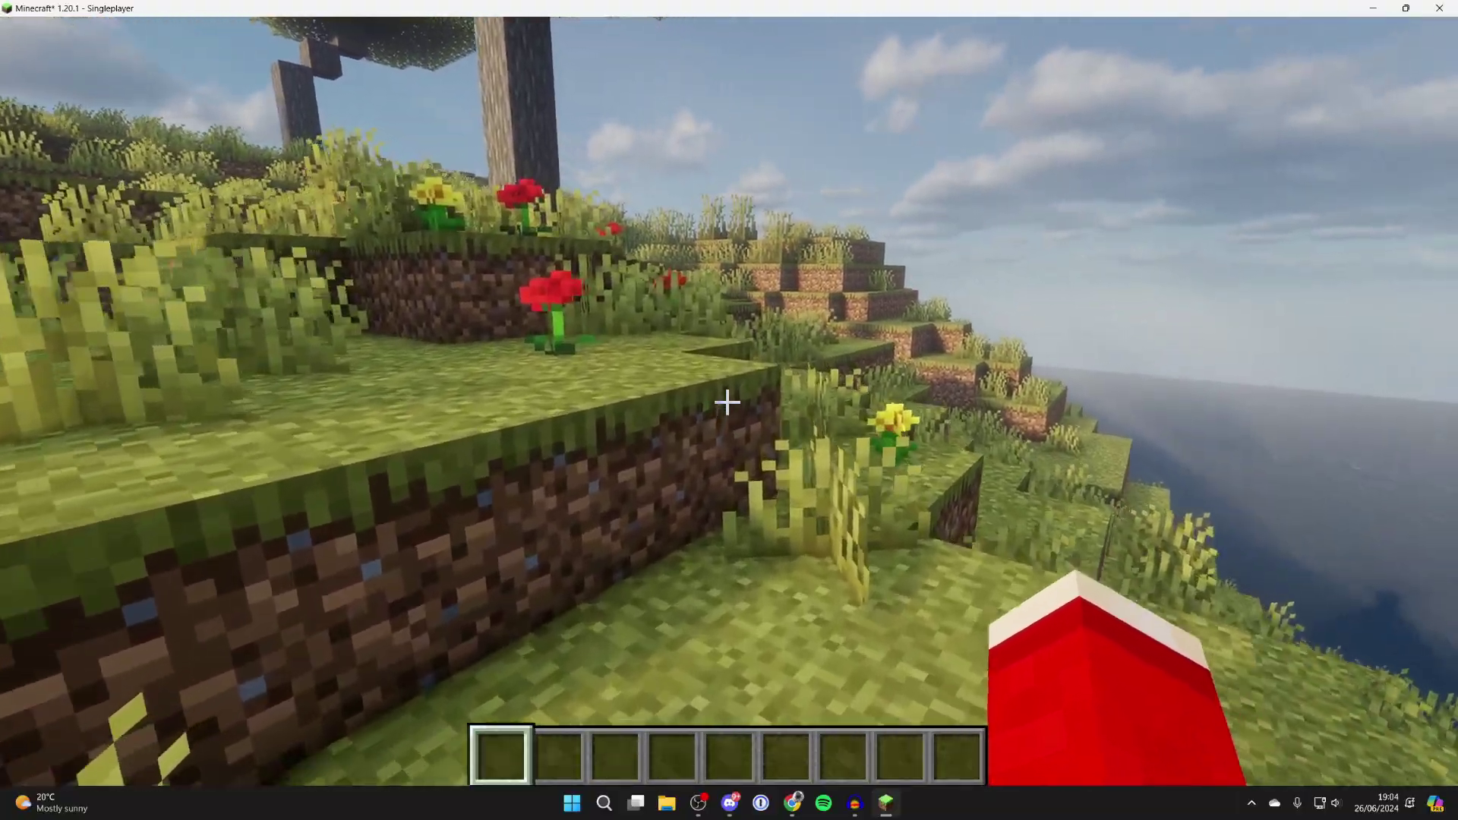
pyautogui.press('w')
pyautogui.press('space')
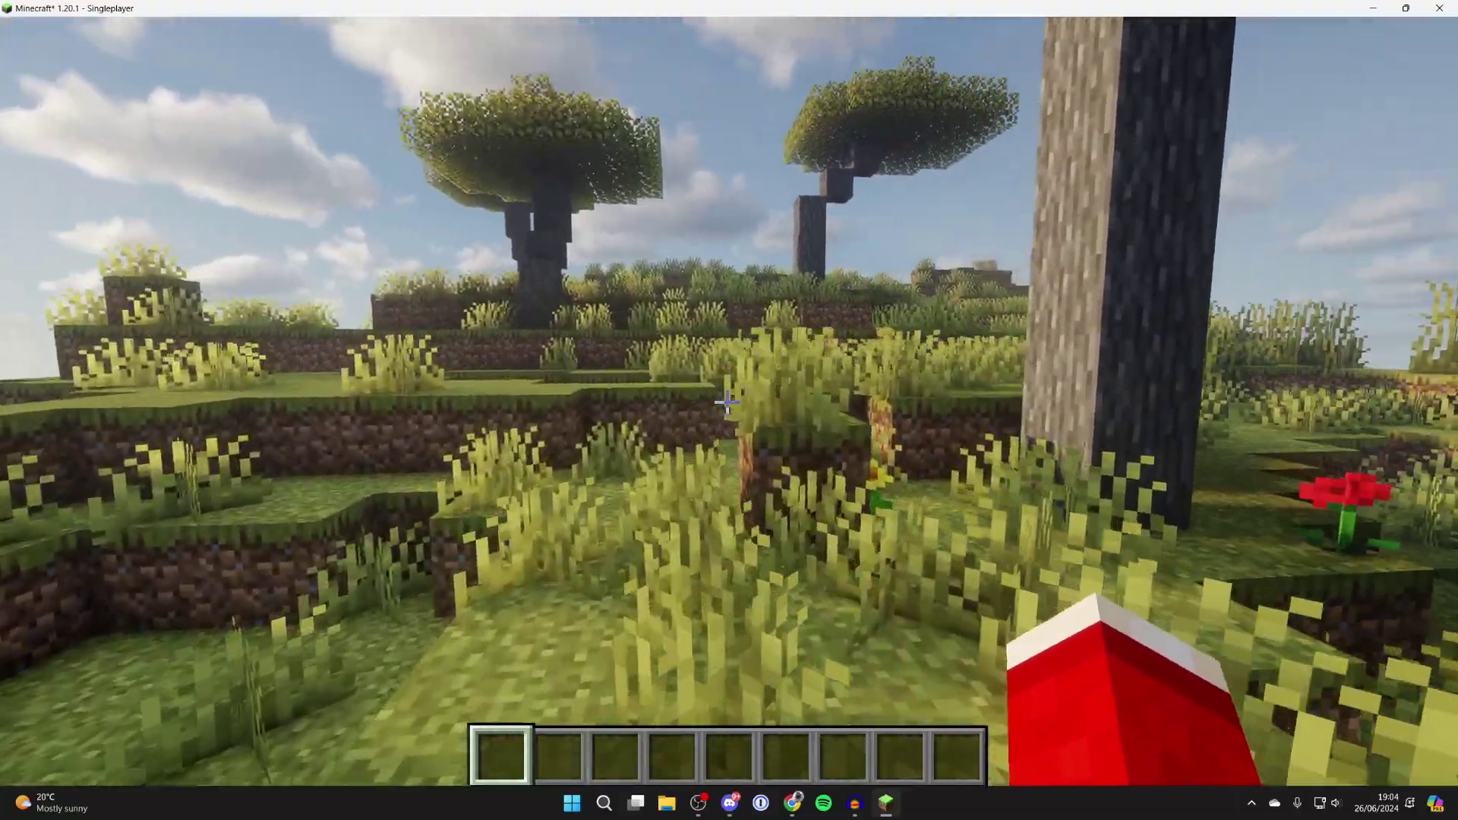
pyautogui.press('w')
pyautogui.press('space')
pyautogui.press('space')
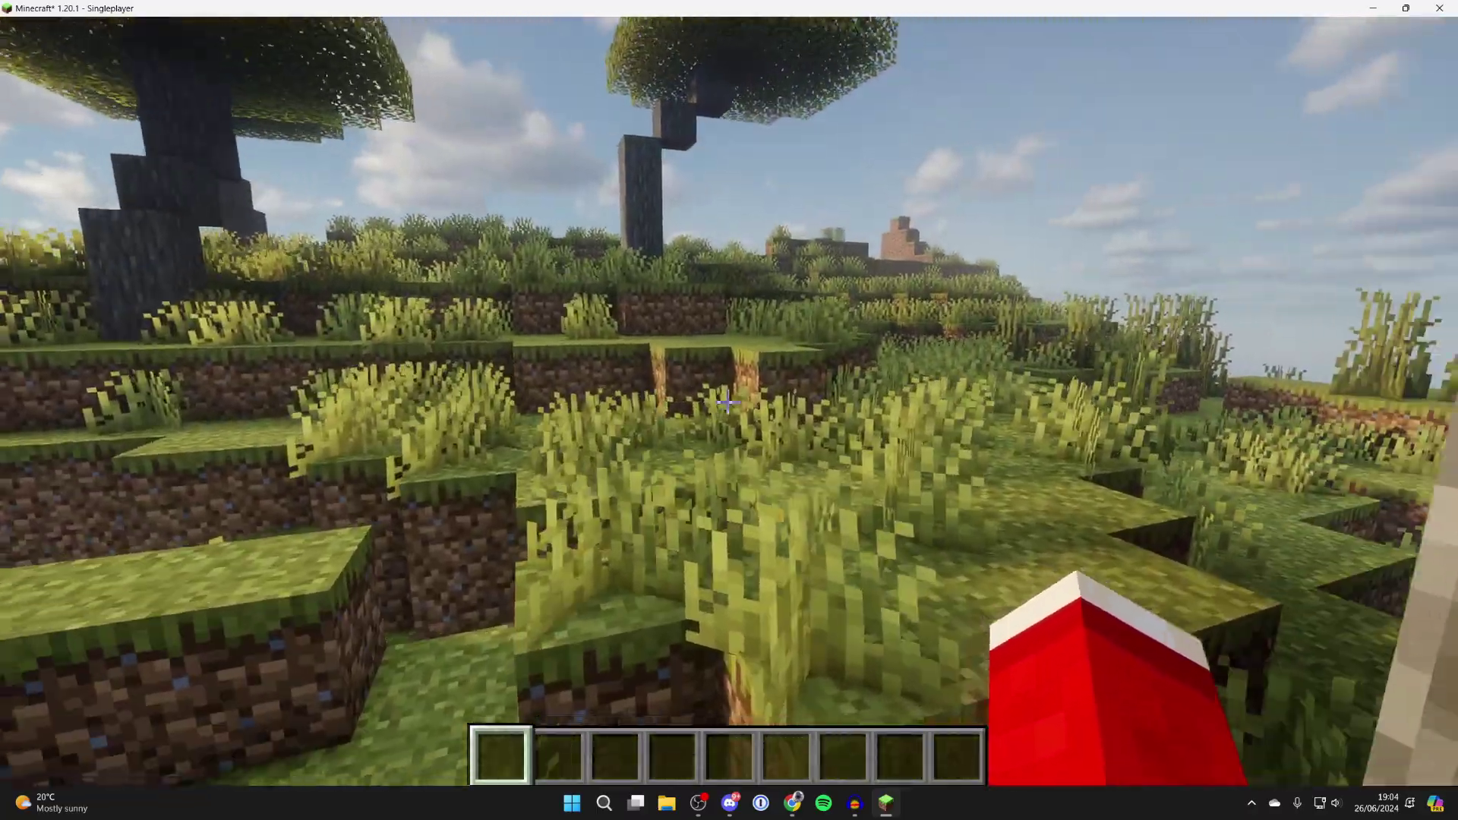
pyautogui.press('w')
pyautogui.press('space')
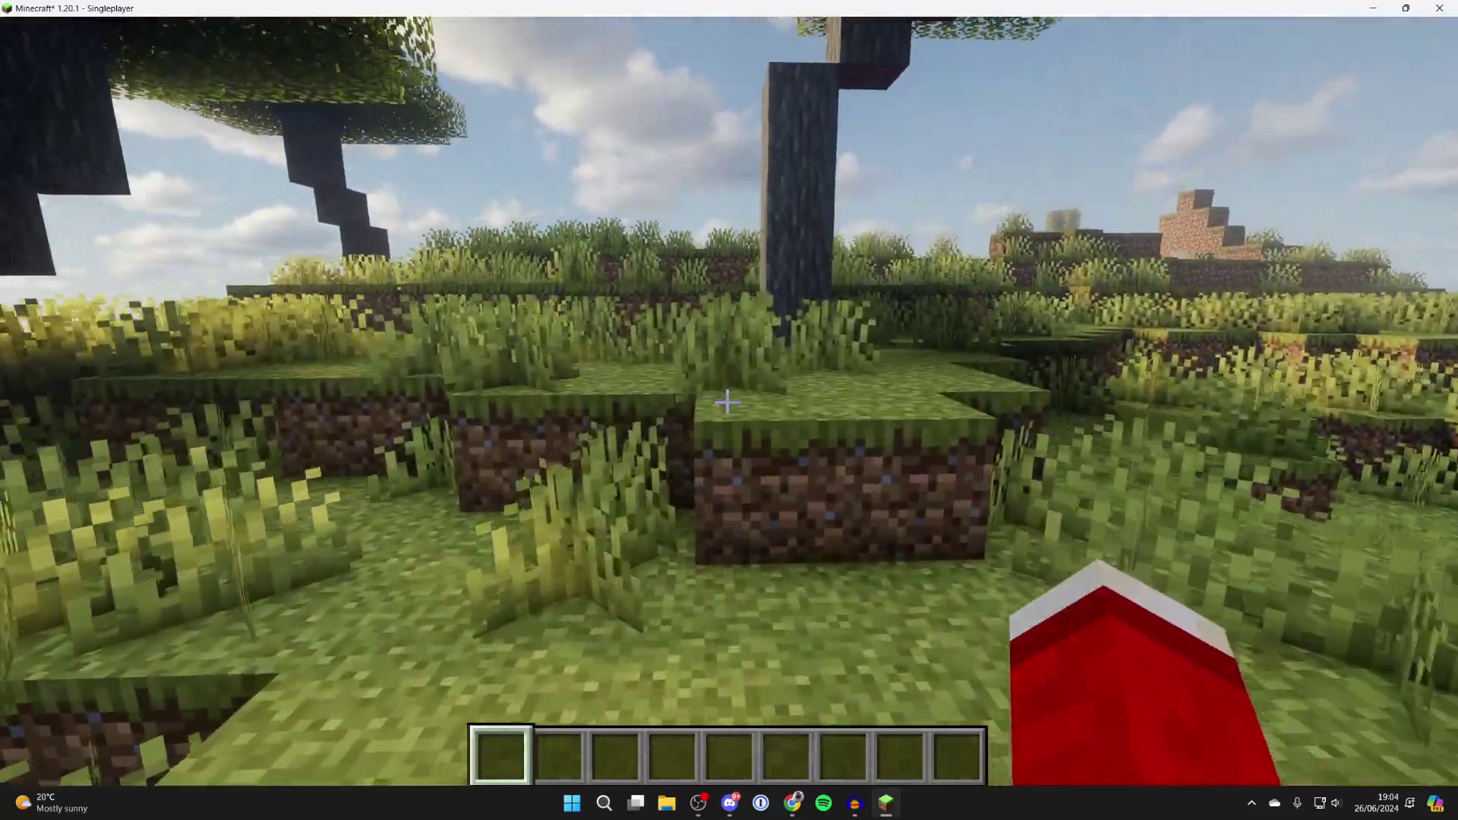
pyautogui.press('w')
pyautogui.press('space')
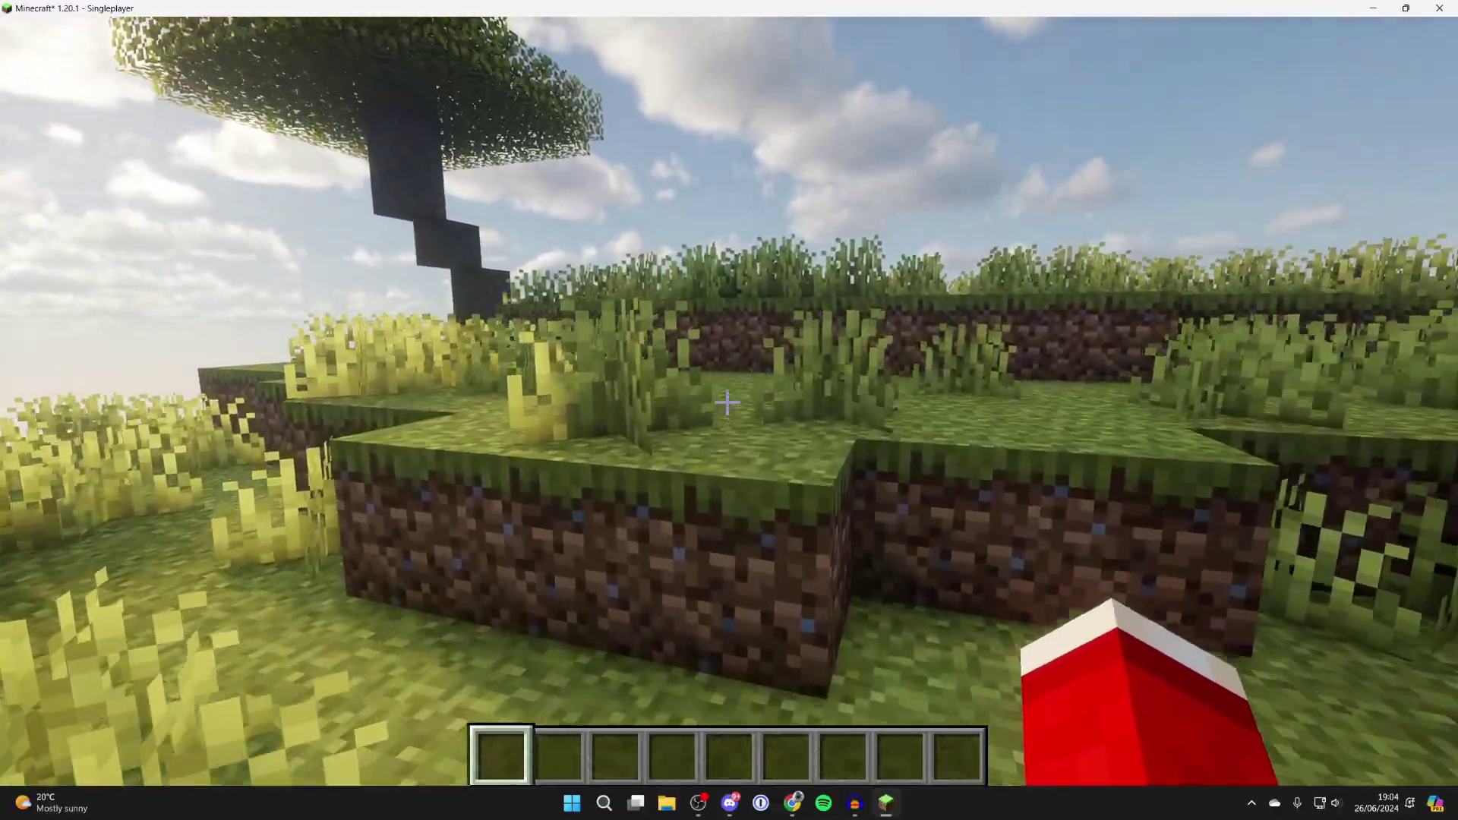